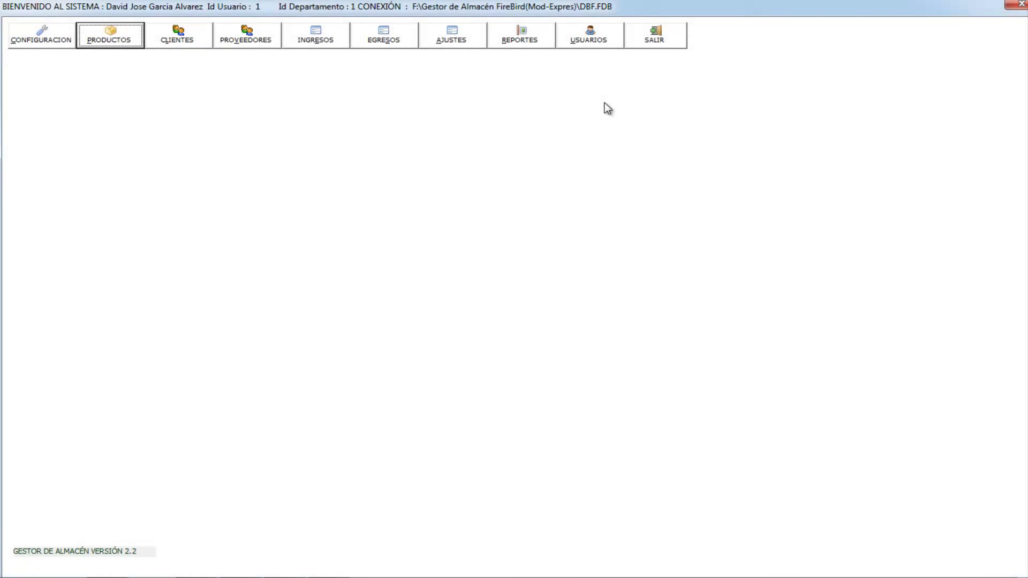
# - Open the REPORTES dropdown in the Gestor de Almacén main toolbar
pyautogui.click(535, 41)
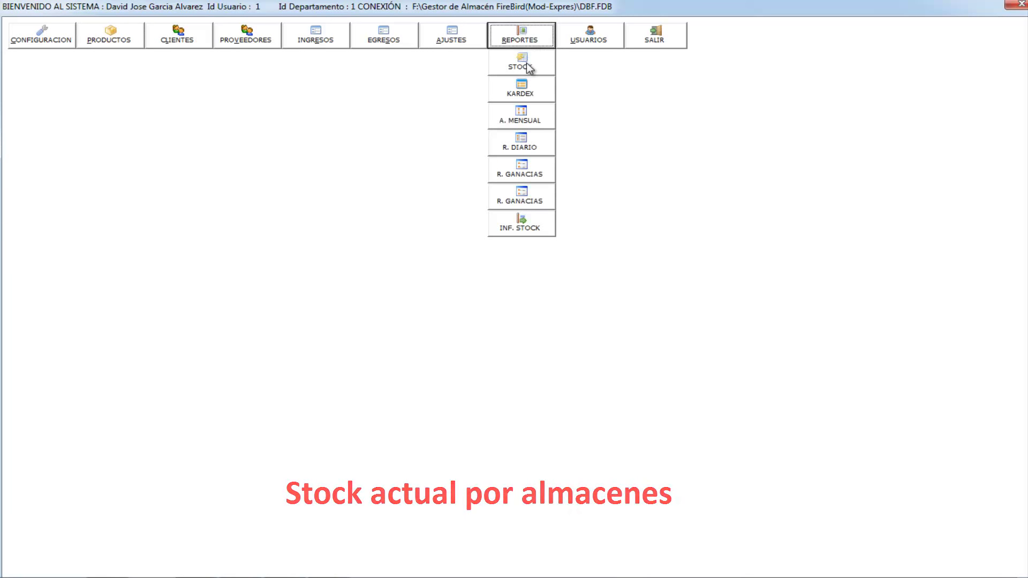
# - Open the STOCK query and browse product details from CUAMMA down to PRDEPR and back
pyautogui.click(529, 62)
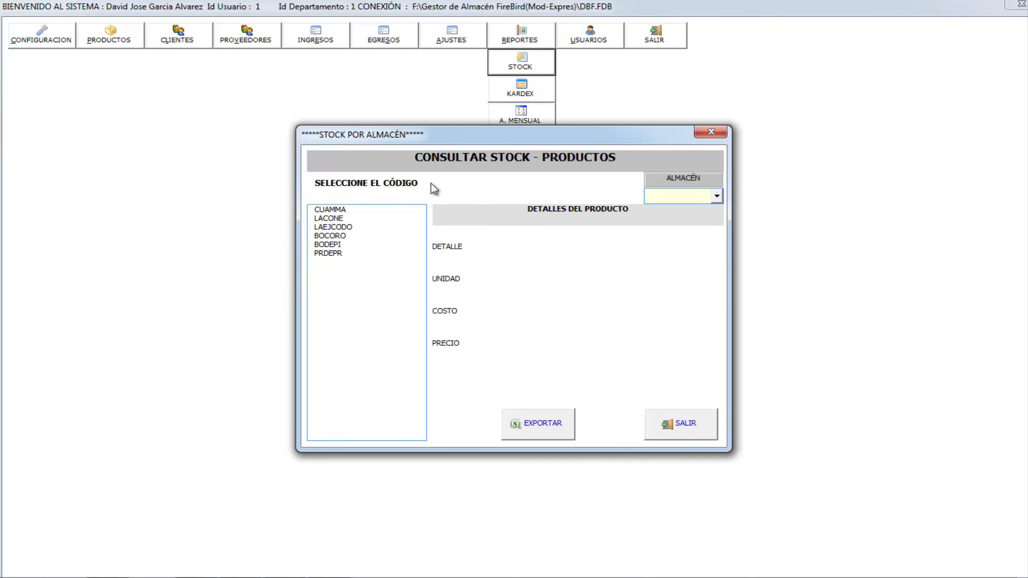
pyautogui.click(341, 211)
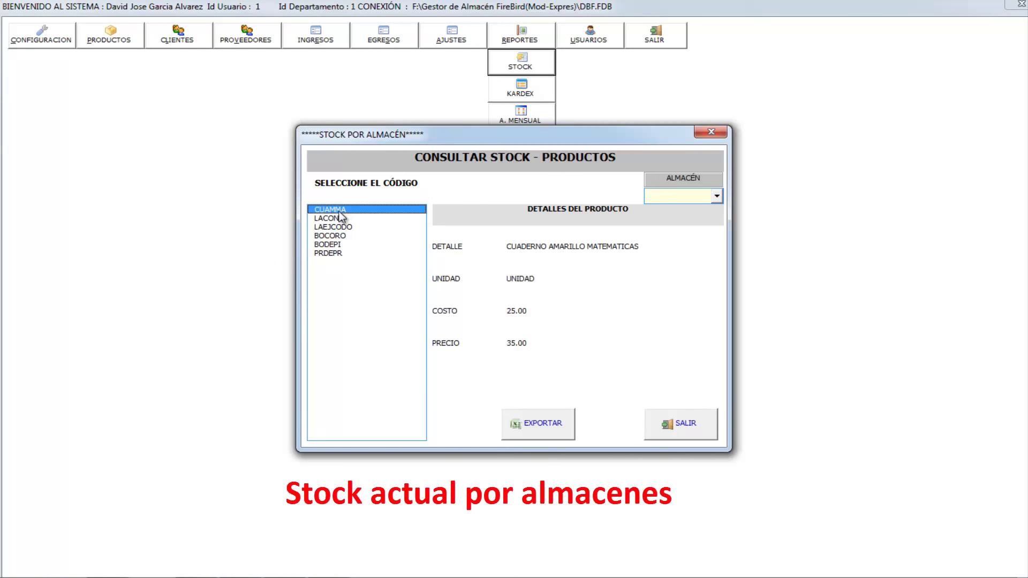
pyautogui.click(337, 219)
pyautogui.click(336, 228)
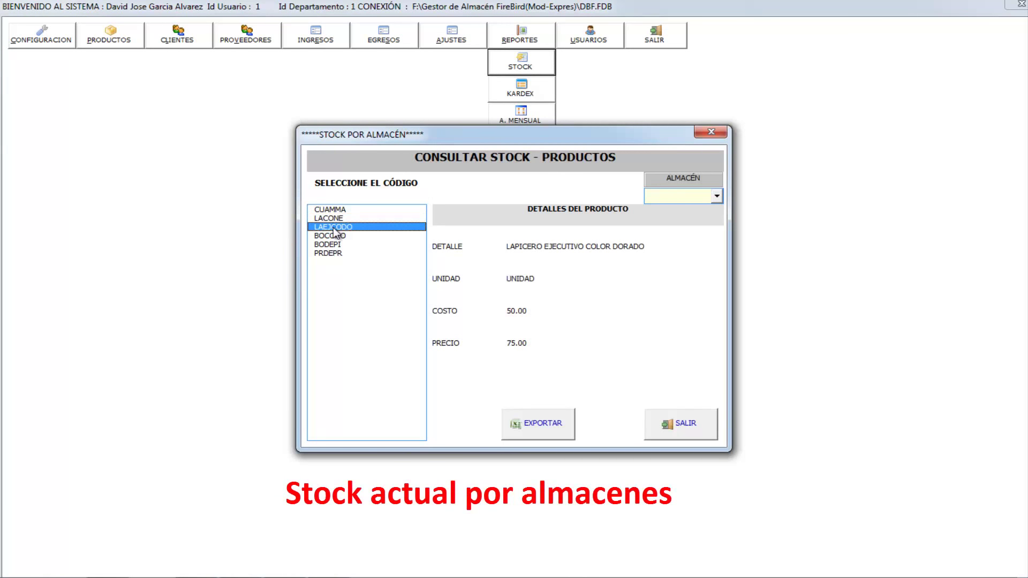
pyautogui.click(334, 235)
pyautogui.click(333, 245)
pyautogui.click(331, 253)
pyautogui.click(333, 244)
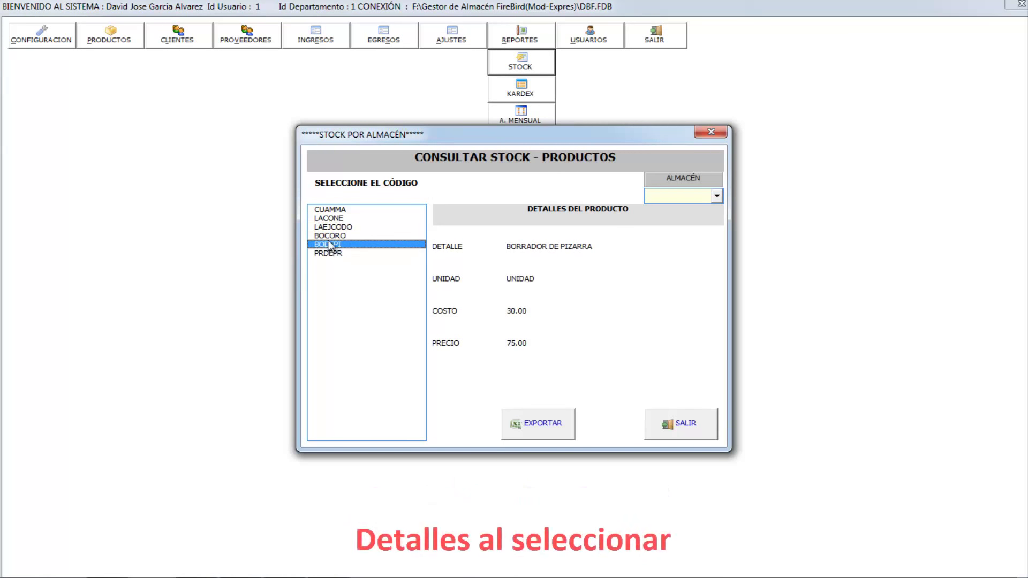
pyautogui.click(334, 236)
pyautogui.click(336, 227)
pyautogui.click(337, 220)
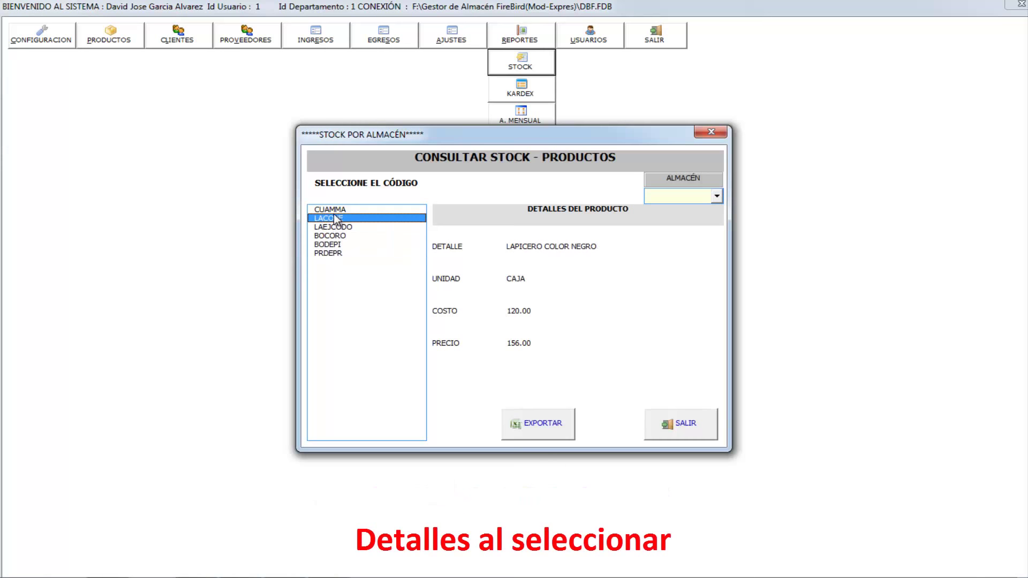
# - Export the AM1 stock report to Excel, zoom its preview, then return to MENÚ
pyautogui.click(716, 196)
pyautogui.click(695, 210)
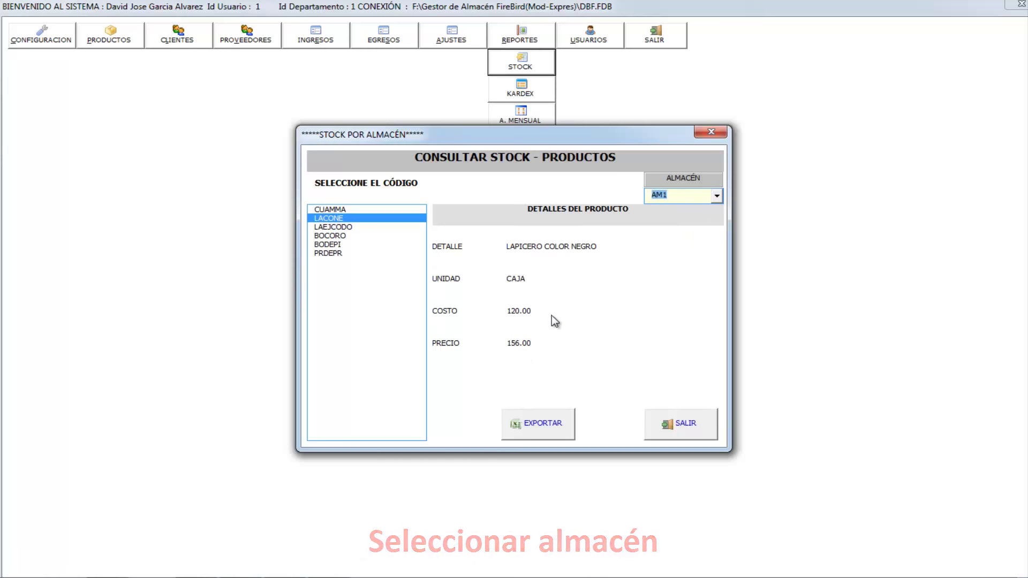
pyautogui.click(536, 416)
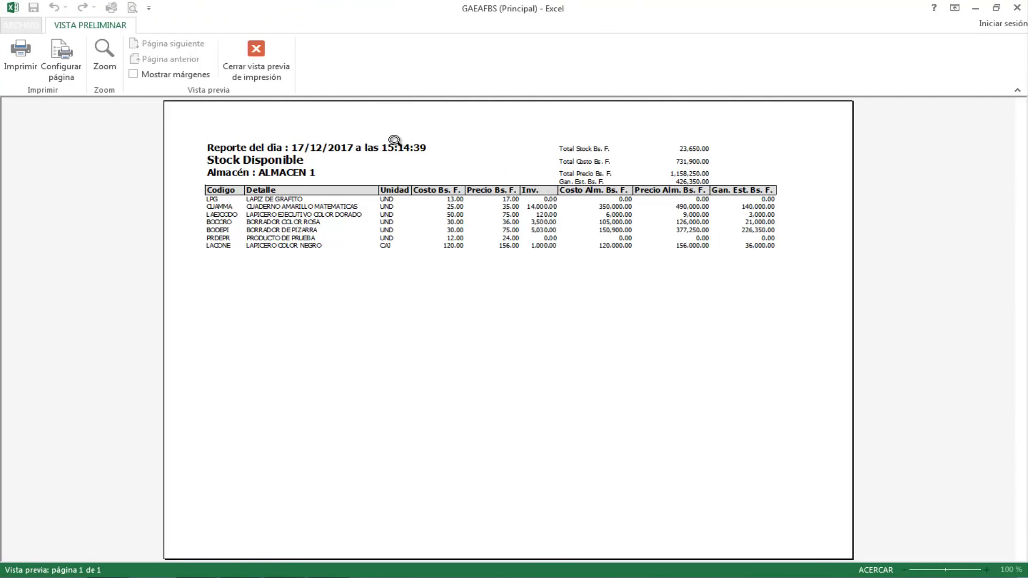
pyautogui.click(395, 140)
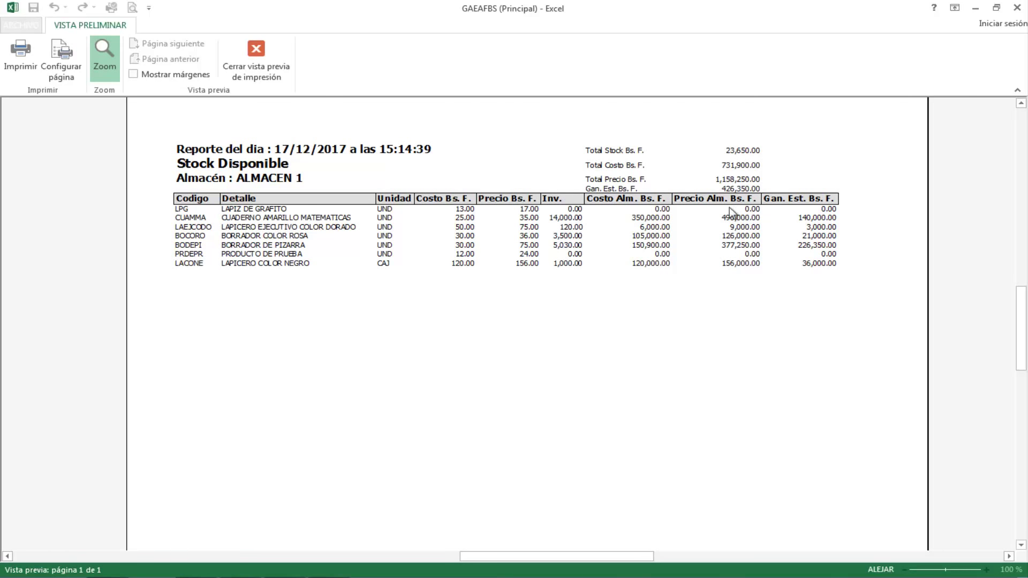
pyautogui.click(265, 69)
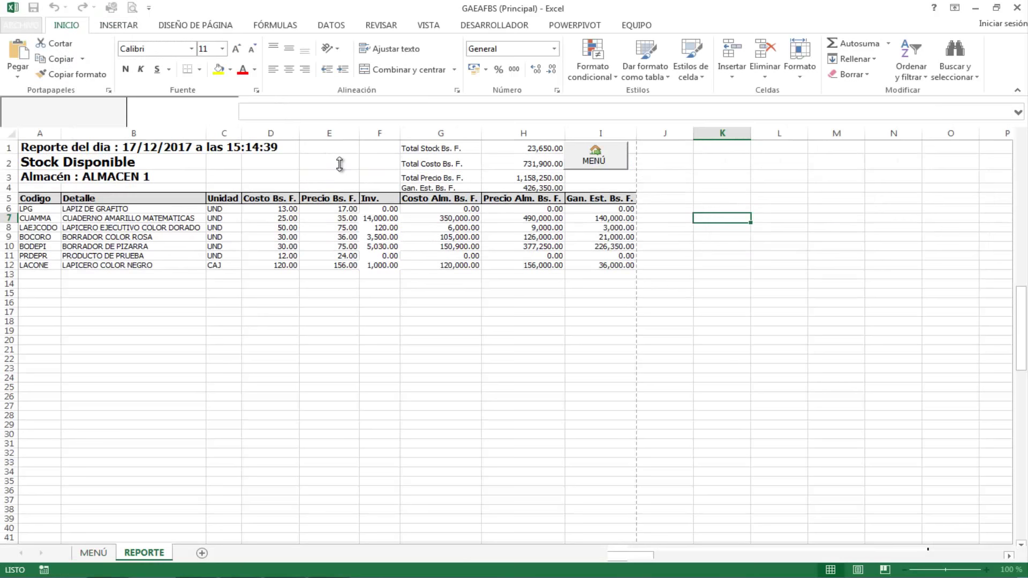
pyautogui.click(598, 170)
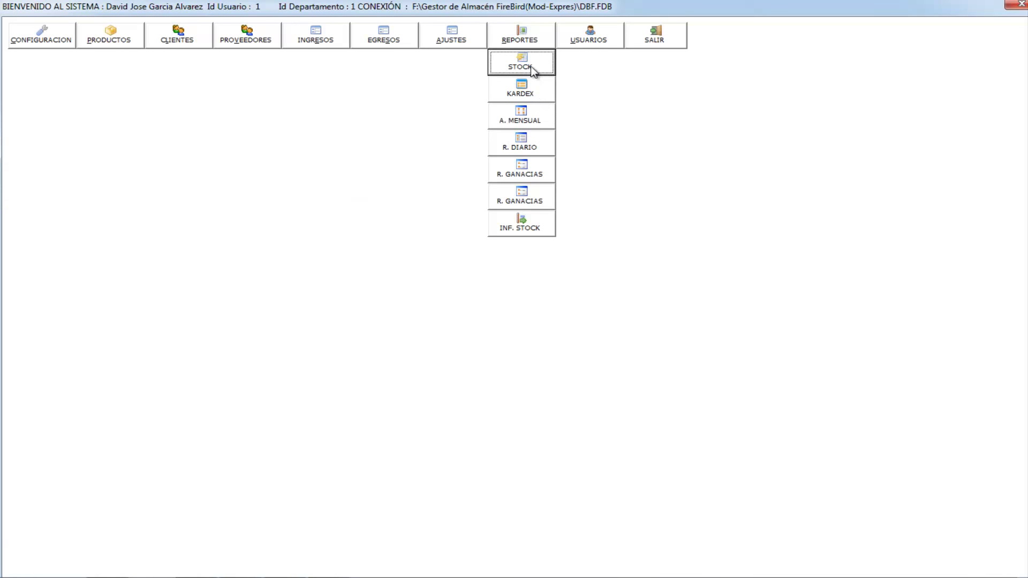
# - Export the AM2 stock report to Excel, zoom its preview, then return to MENÚ
pyautogui.click(531, 67)
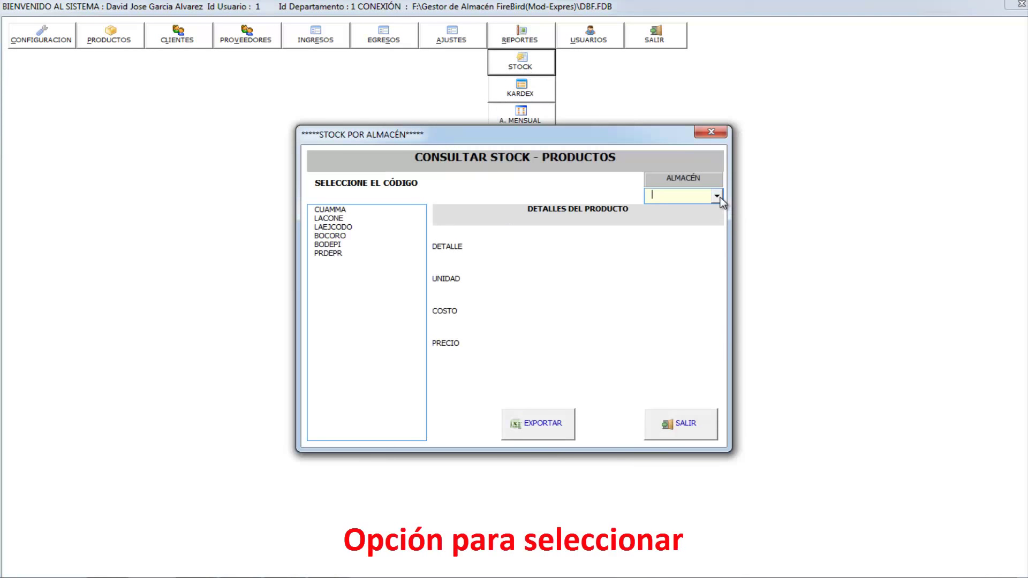
pyautogui.click(716, 196)
pyautogui.click(688, 217)
pyautogui.click(537, 423)
pyautogui.click(615, 232)
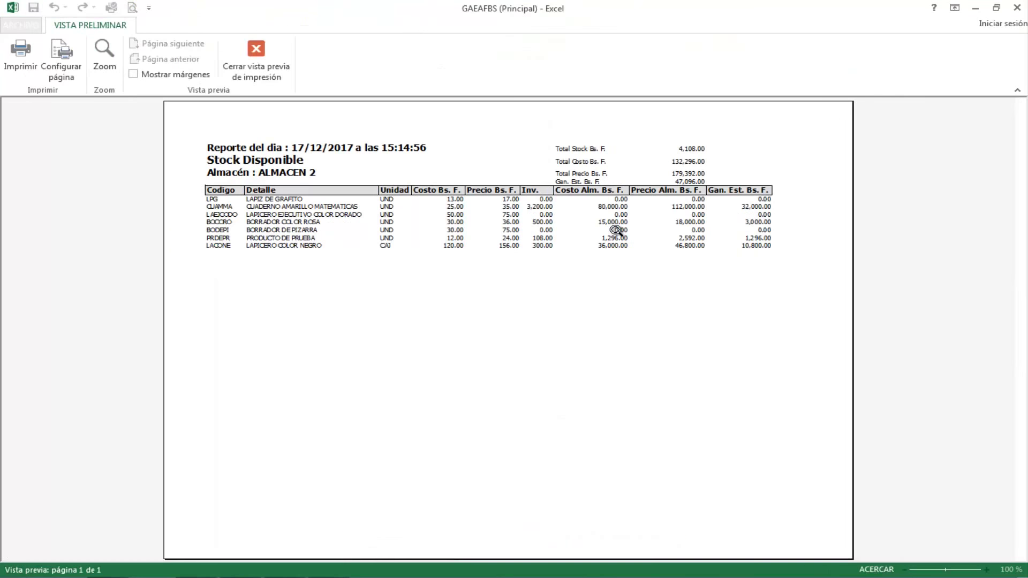
pyautogui.click(617, 234)
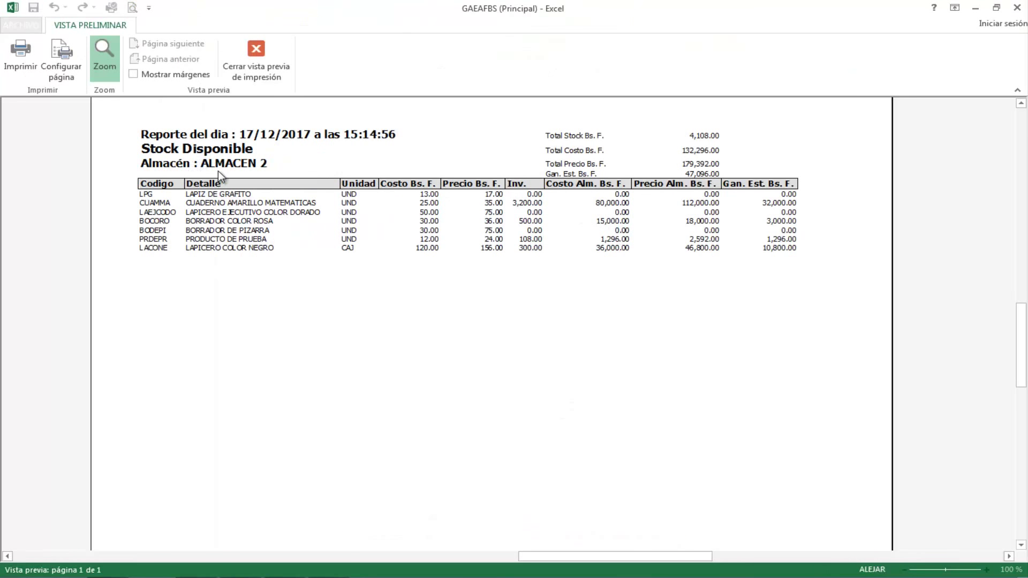
pyautogui.click(272, 69)
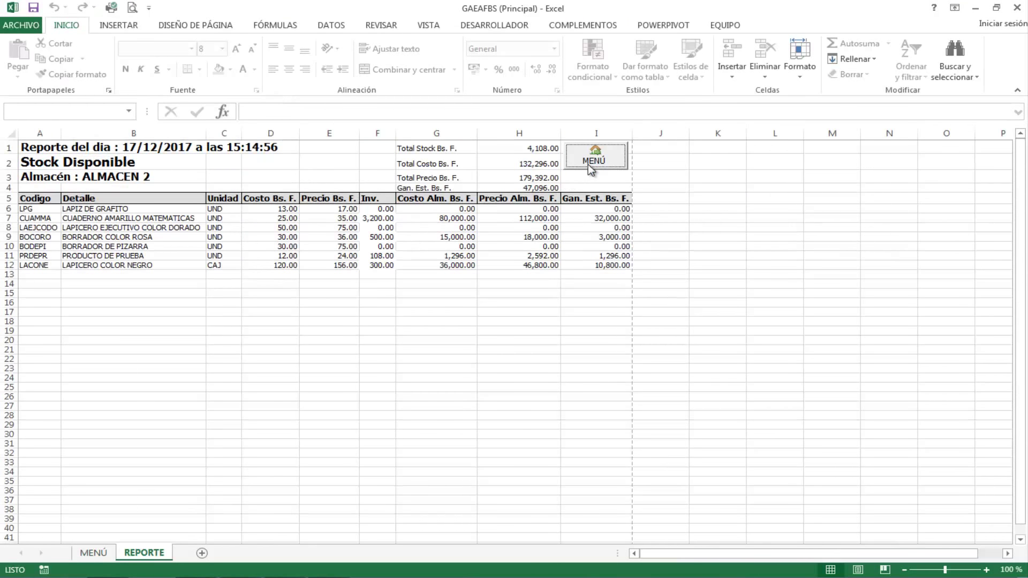
pyautogui.click(588, 165)
# - Export the AM3 stock report to Excel, review its preview, then return to MENÚ
pyautogui.click(538, 70)
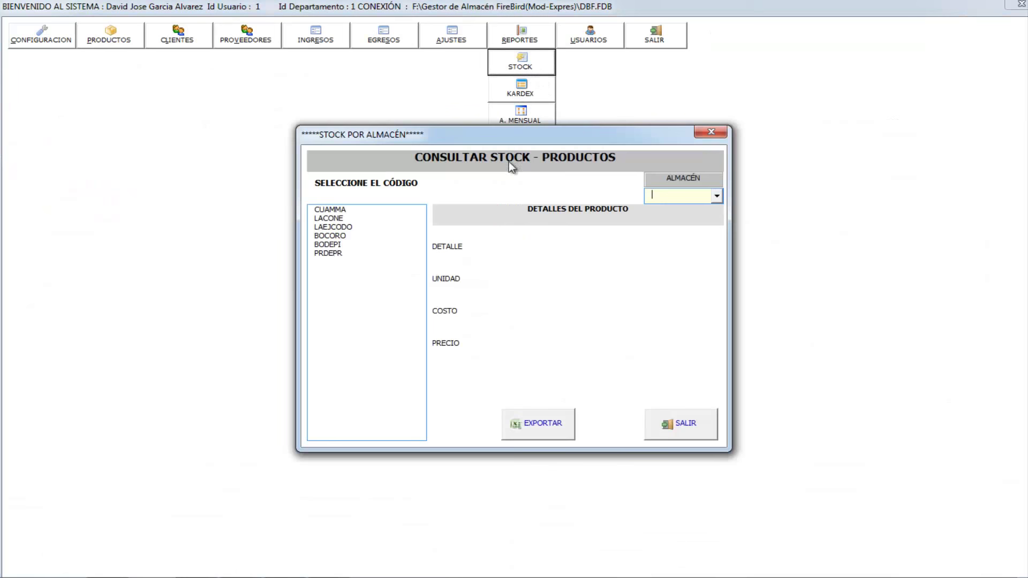
pyautogui.click(716, 196)
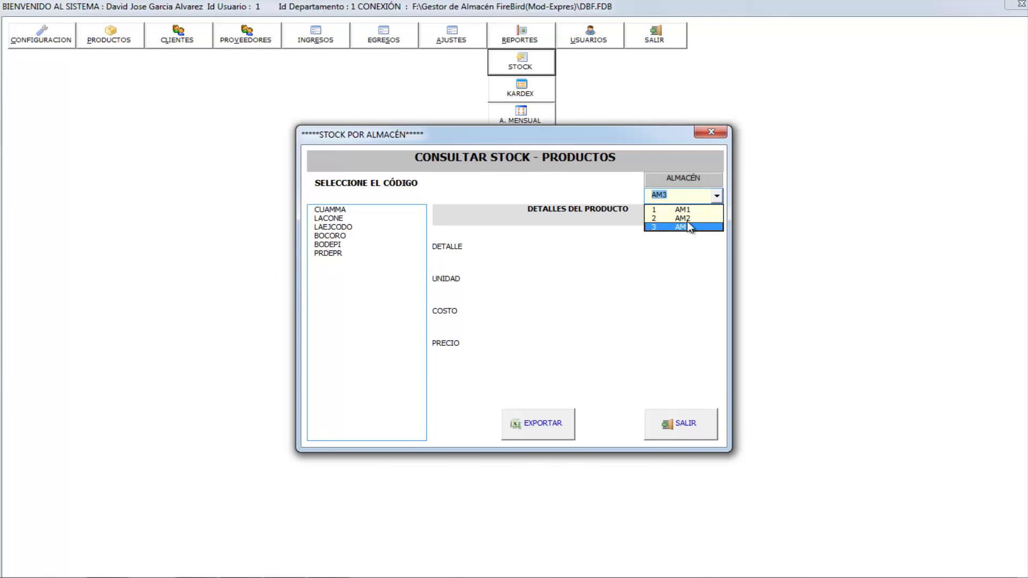
pyautogui.click(686, 221)
pyautogui.click(534, 419)
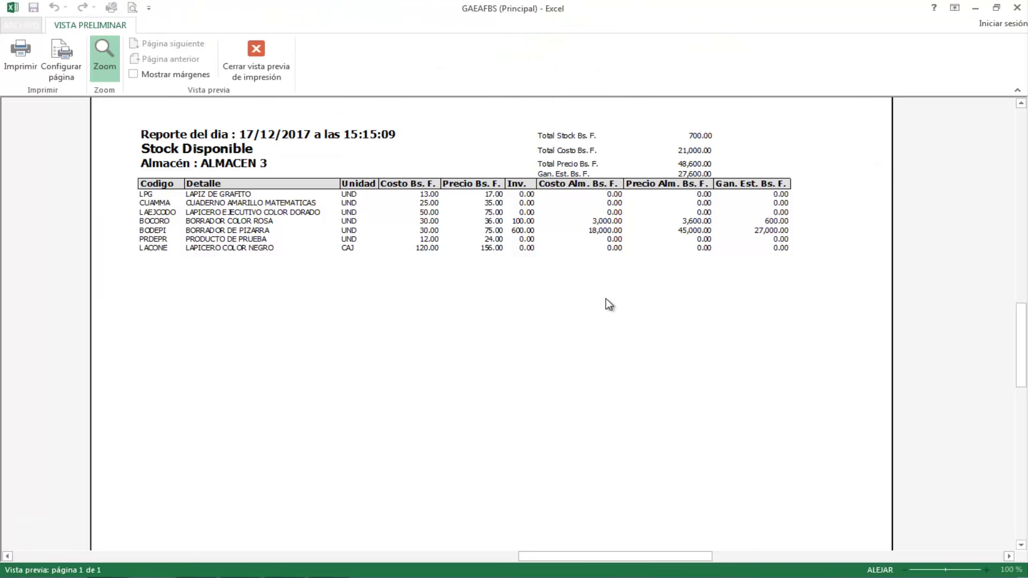
pyautogui.click(383, 245)
pyautogui.click(386, 244)
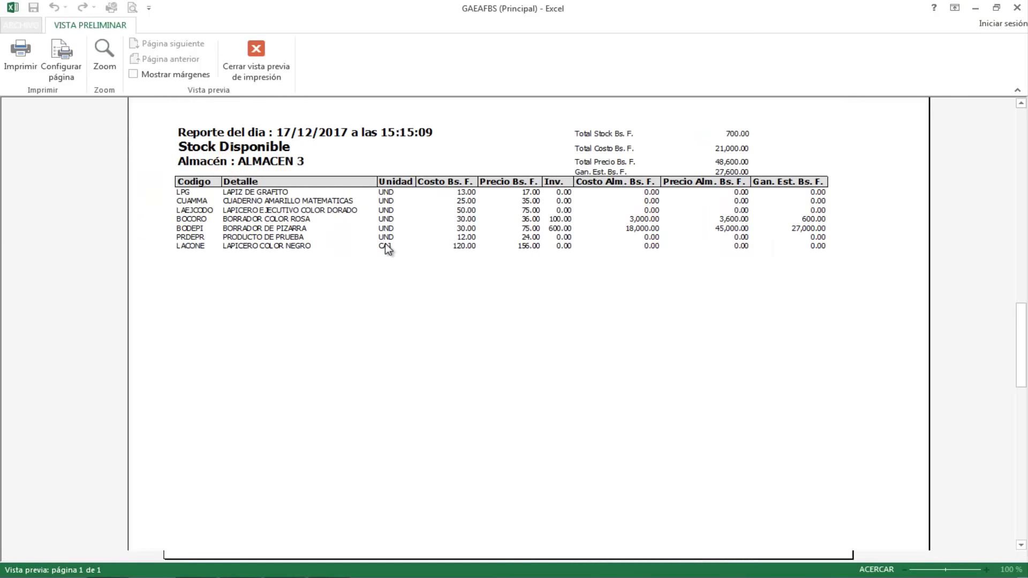
pyautogui.click(275, 127)
pyautogui.click(275, 127)
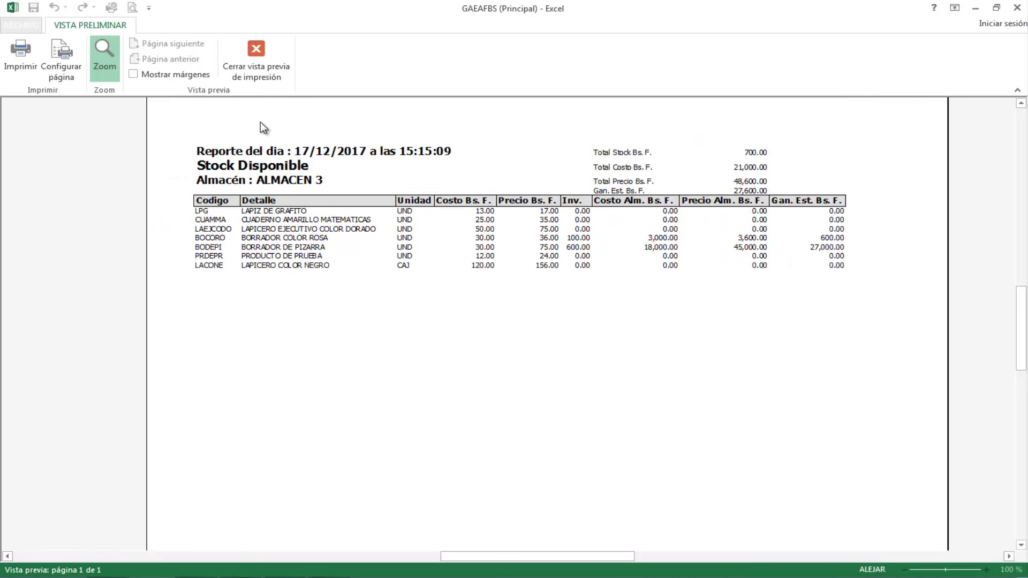
pyautogui.click(254, 75)
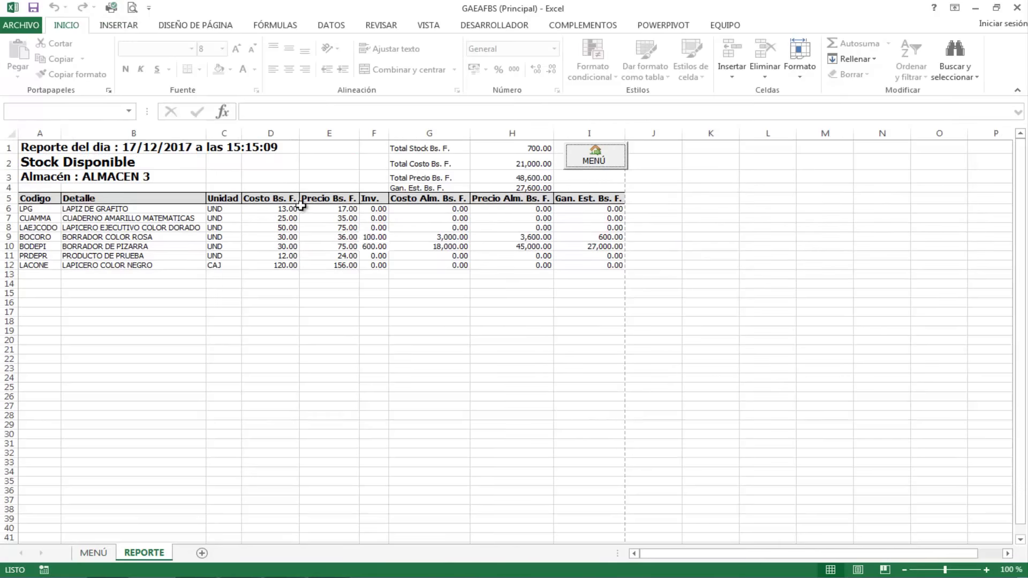
pyautogui.click(595, 160)
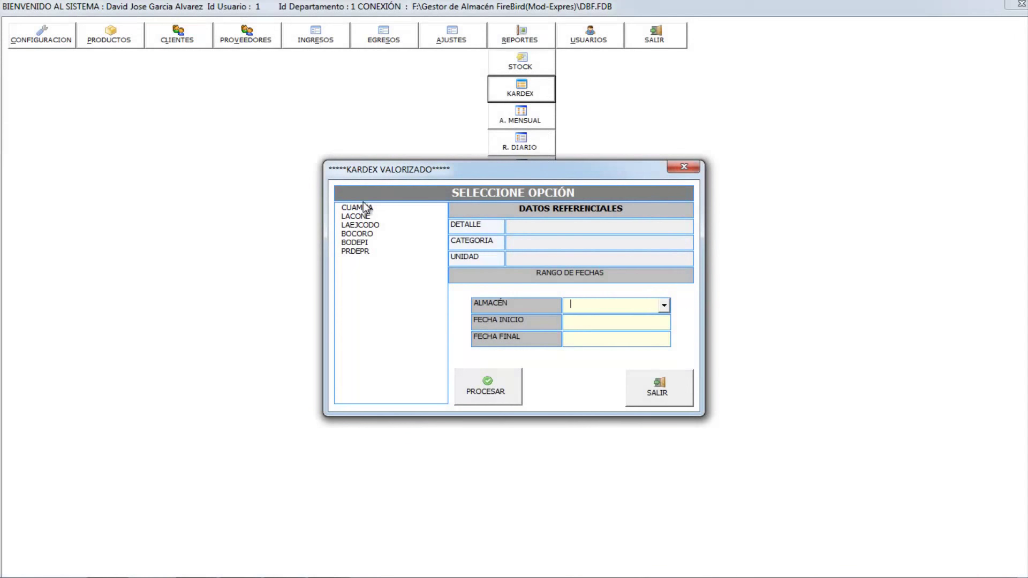
# - Browse the Kardex product list from CUAMMA down to PRDEPR and back
pyautogui.click(357, 208)
pyautogui.click(364, 225)
pyautogui.click(358, 234)
pyautogui.click(357, 242)
pyautogui.click(362, 252)
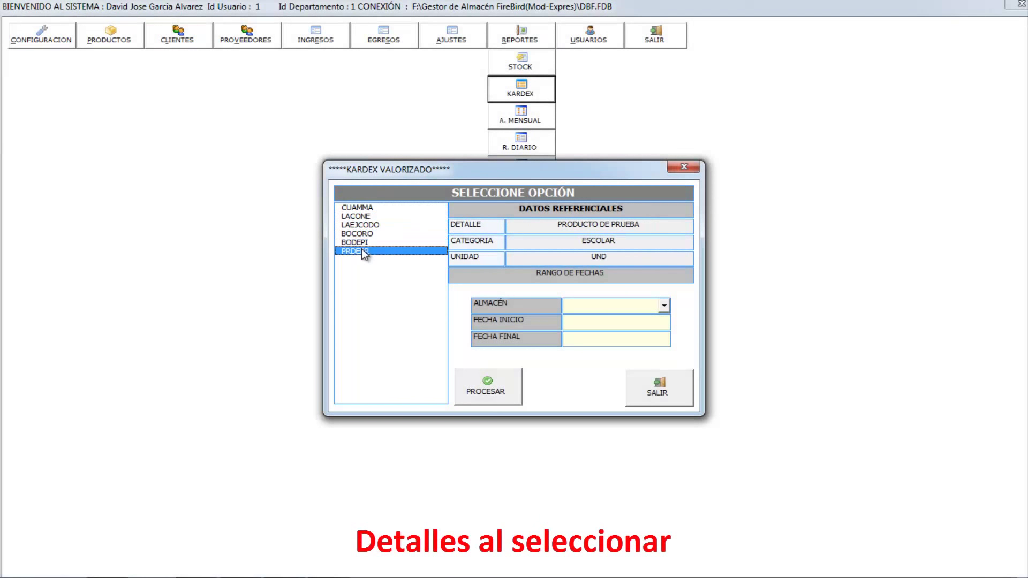
pyautogui.click(361, 243)
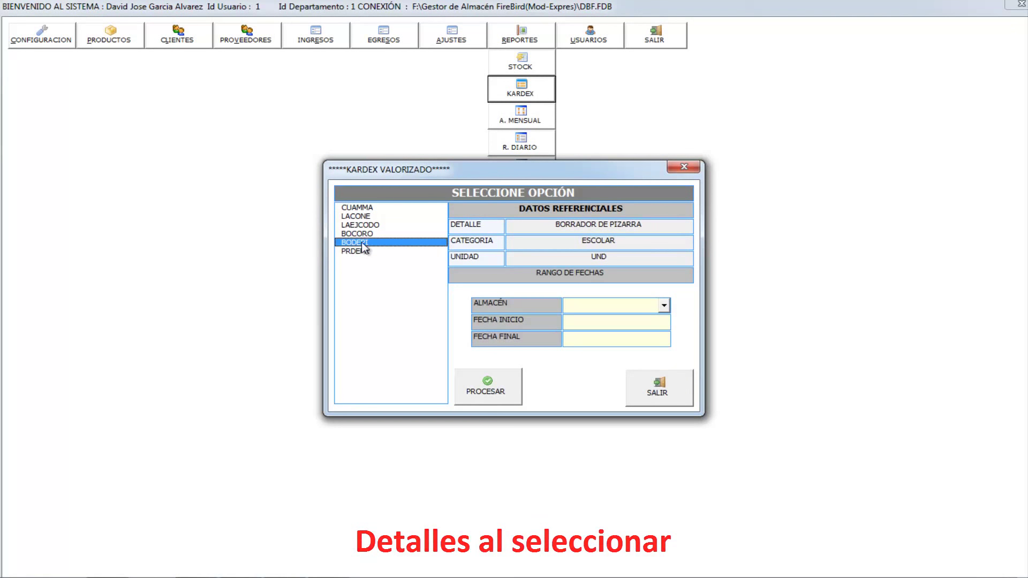
pyautogui.click(362, 234)
pyautogui.click(364, 225)
pyautogui.click(365, 216)
pyautogui.click(368, 208)
pyautogui.click(370, 216)
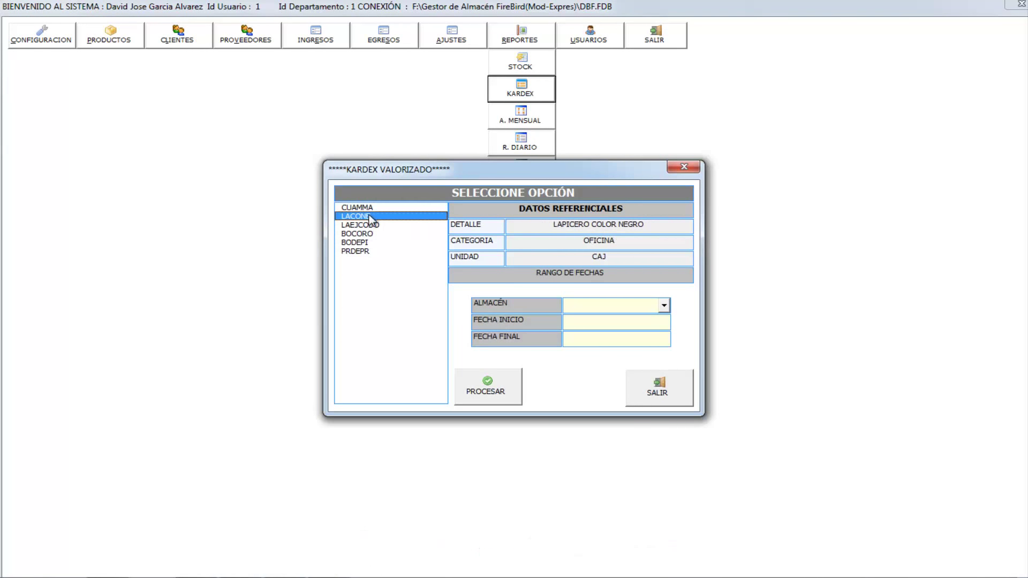
# - Generate the valued Kardex for CUAMMA in AM1 from 01/01/2017 to 30/12/2017
pyautogui.click(665, 310)
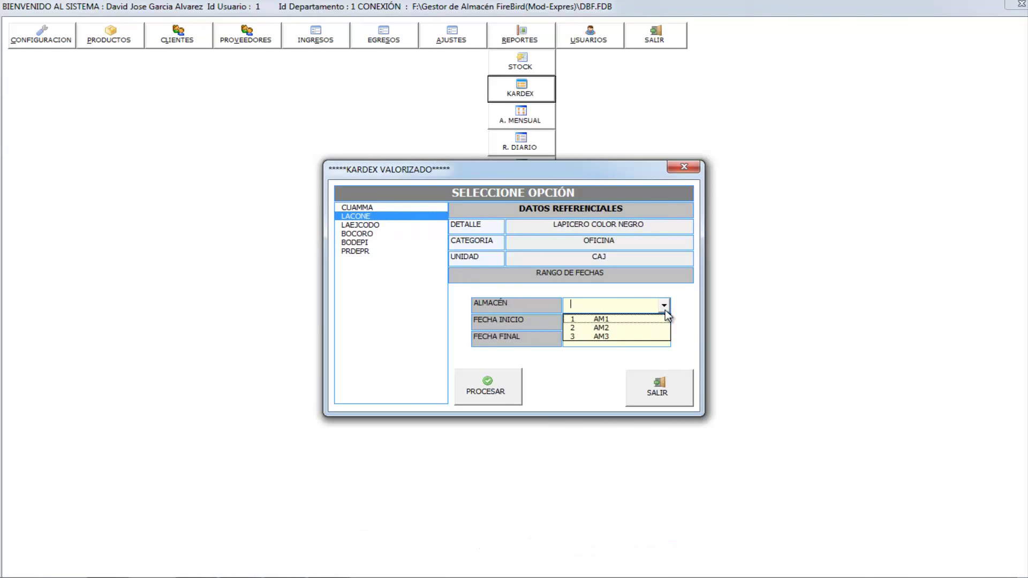
pyautogui.click(622, 317)
pyautogui.write('01/01/20')
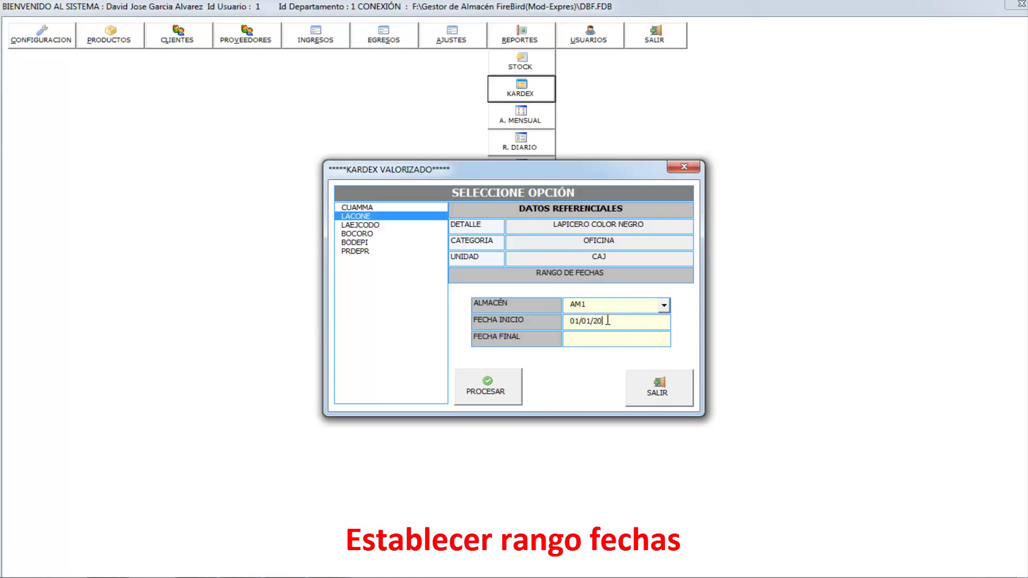
pyautogui.write('12')
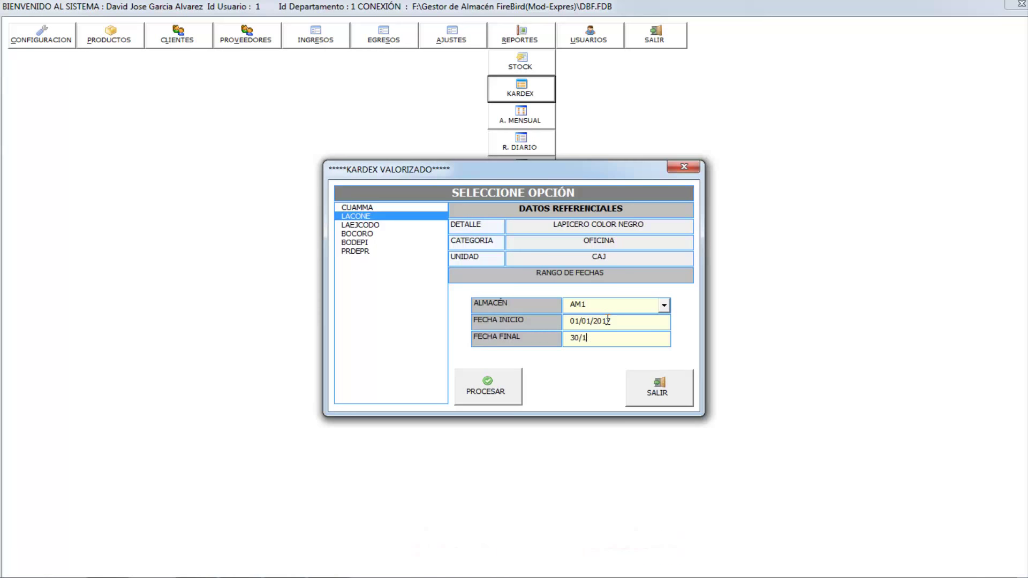
pyautogui.write('2/2017')
pyautogui.click(366, 210)
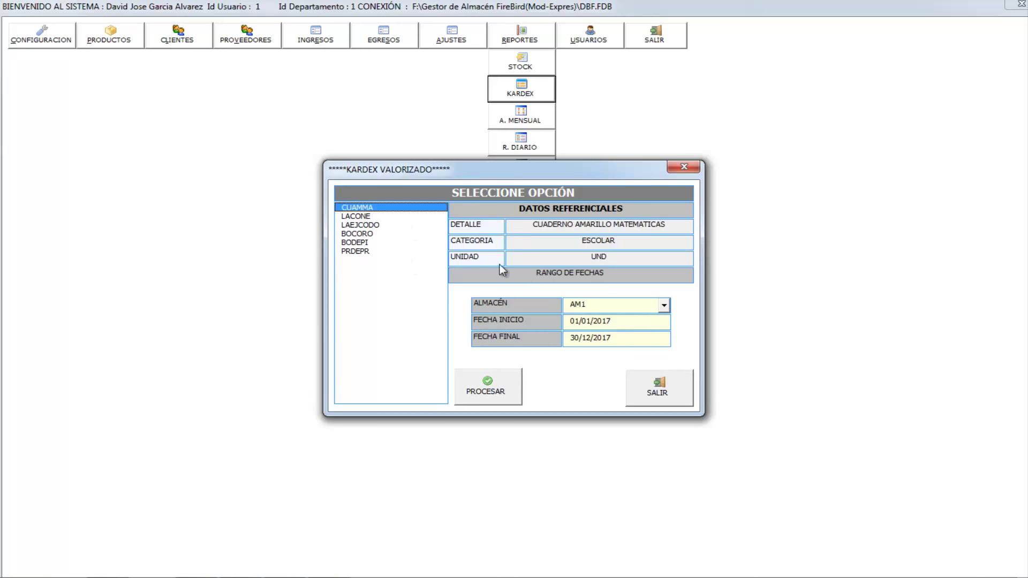
pyautogui.click(492, 382)
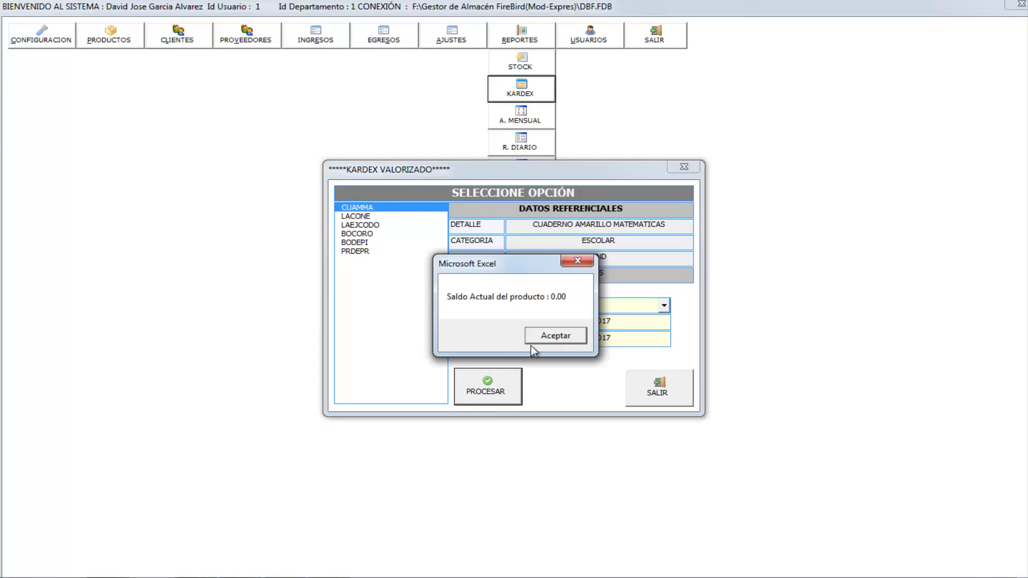
pyautogui.click(548, 339)
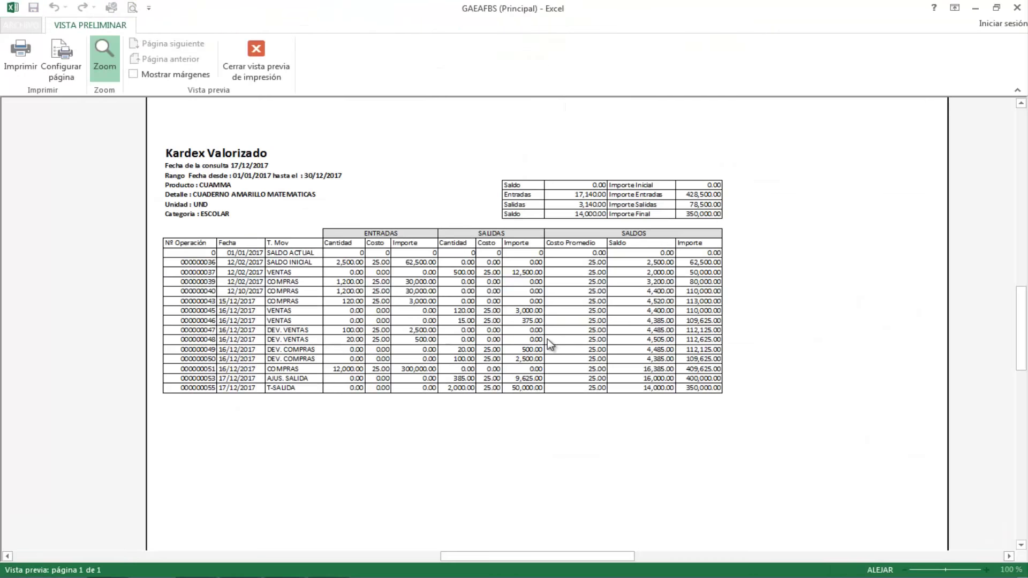
# - Zoom into the Kardex preview, close it, and return to MENÚ
pyautogui.click(293, 248)
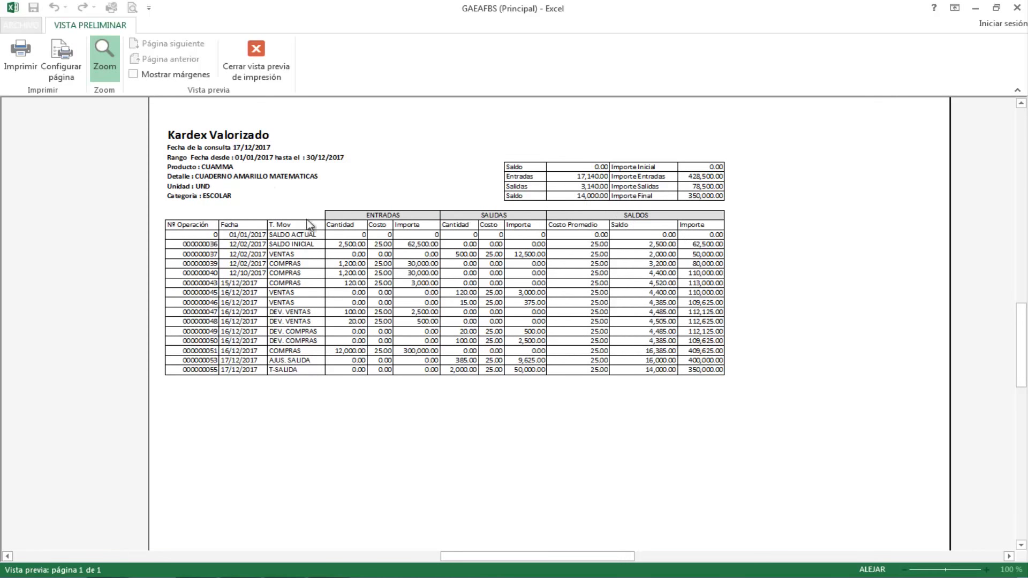
pyautogui.click(254, 75)
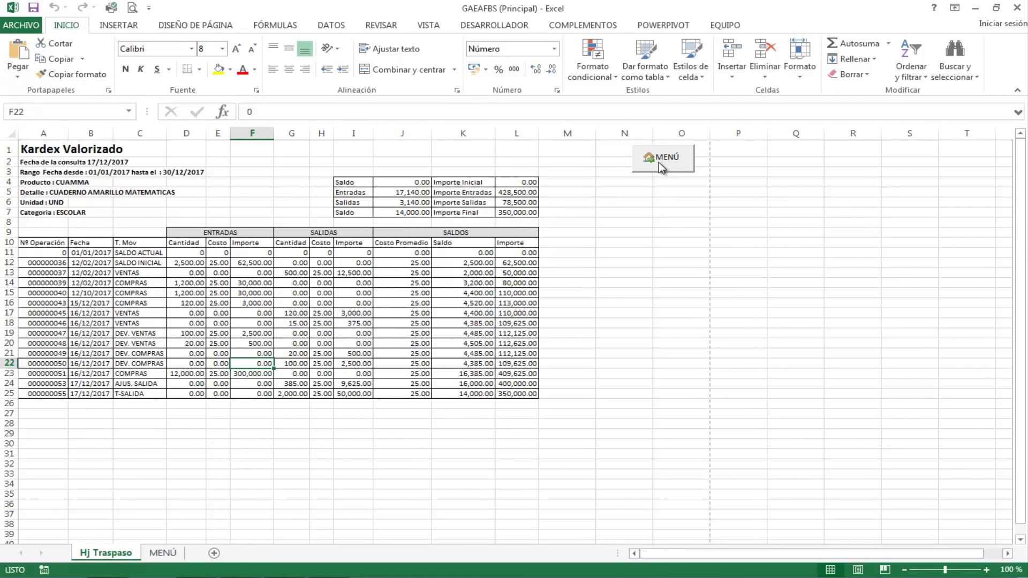
pyautogui.click(658, 162)
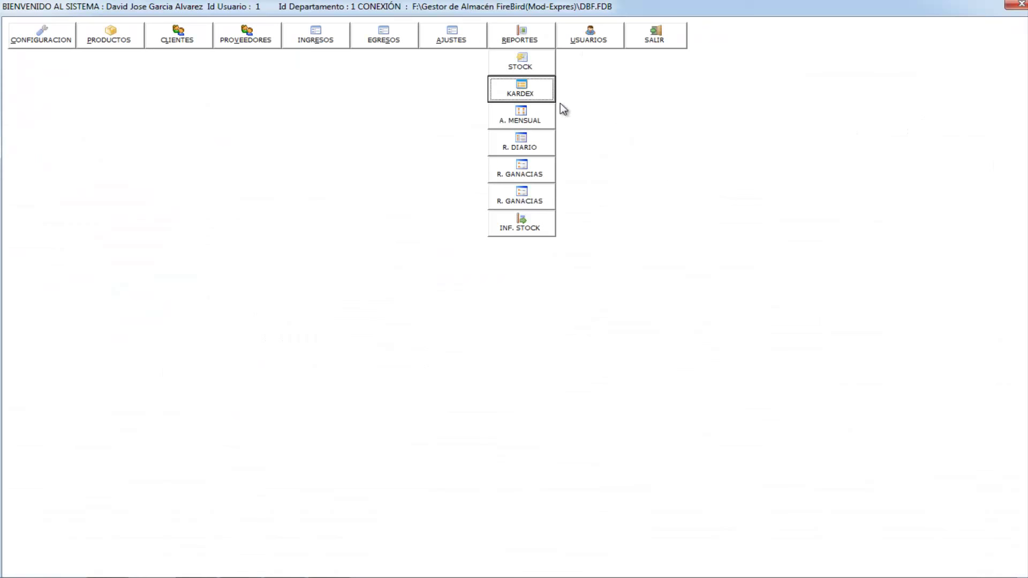
# - Generate the valued Kardex for CUAMMA in AM2 from 12/01/2017 to 30/12/2017
pyautogui.click(541, 98)
pyautogui.click(664, 305)
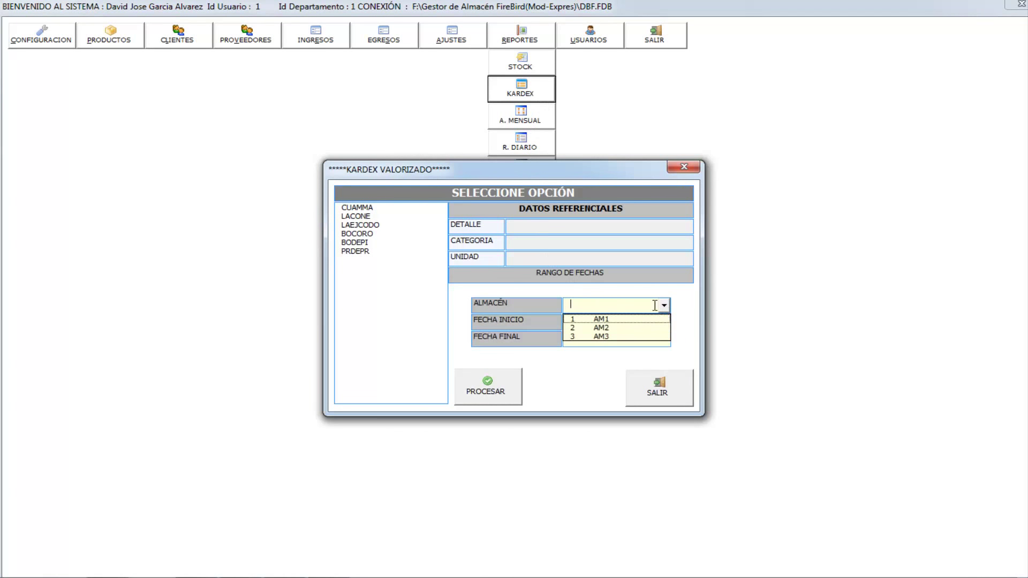
pyautogui.click(623, 327)
pyautogui.click(375, 207)
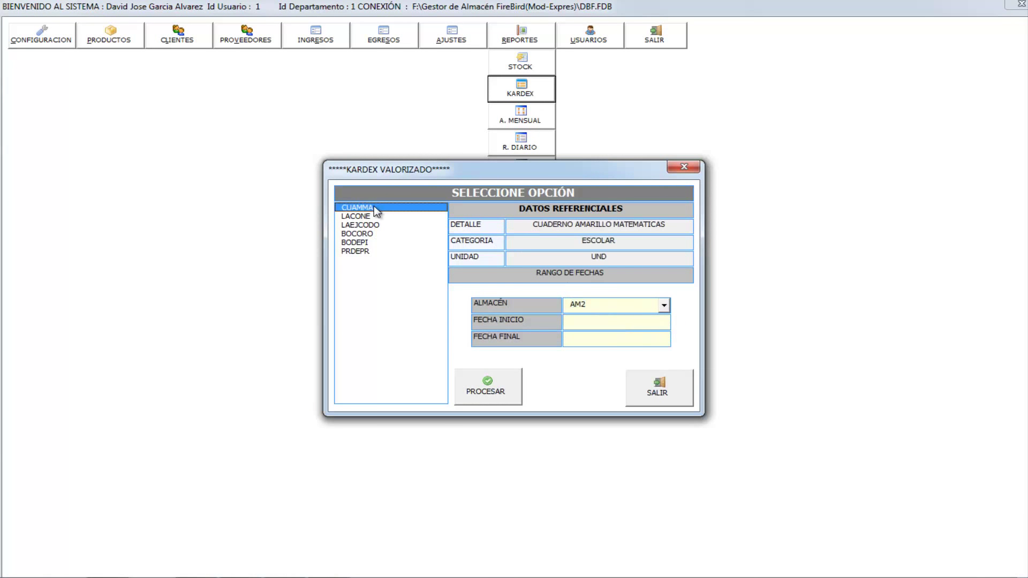
pyautogui.click(589, 323)
pyautogui.write('/12')
pyautogui.write('/2017')
pyautogui.click(501, 379)
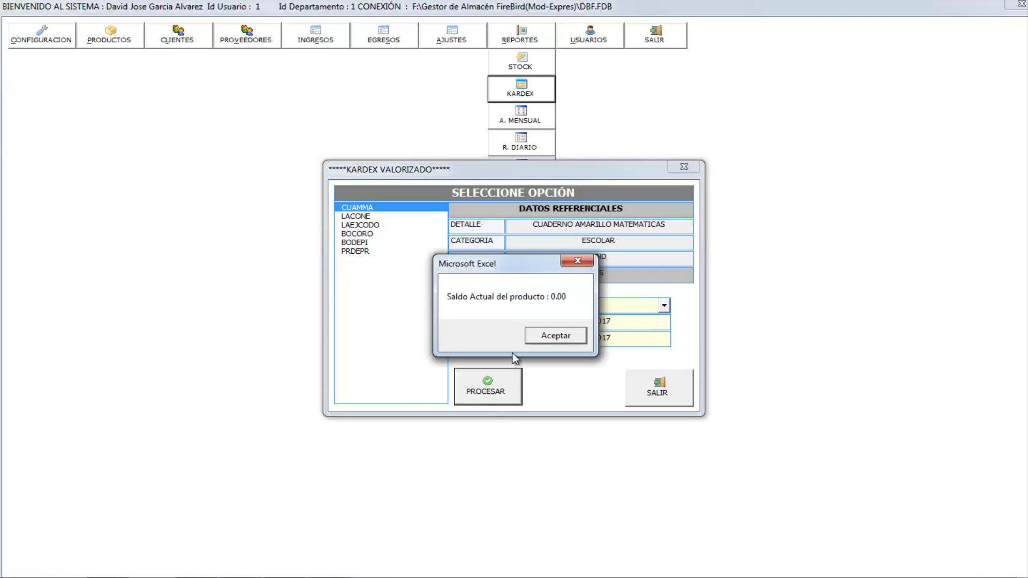
pyautogui.click(540, 335)
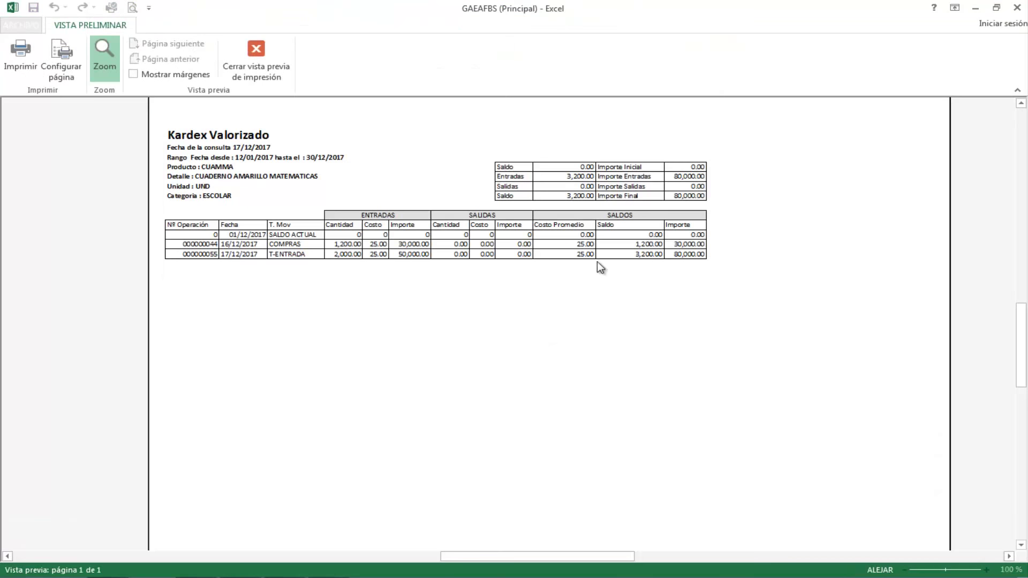
# - Zoom in and out on the Kardex preview, close it, and return to MENÚ
pyautogui.click(316, 245)
pyautogui.click(319, 249)
pyautogui.click(203, 141)
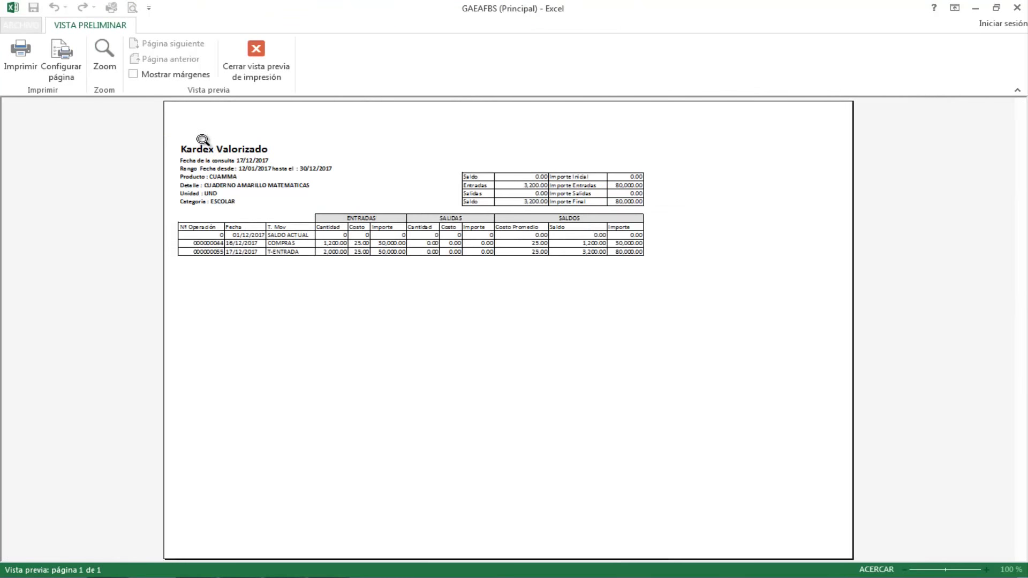
pyautogui.click(197, 121)
pyautogui.click(197, 121)
pyautogui.click(198, 121)
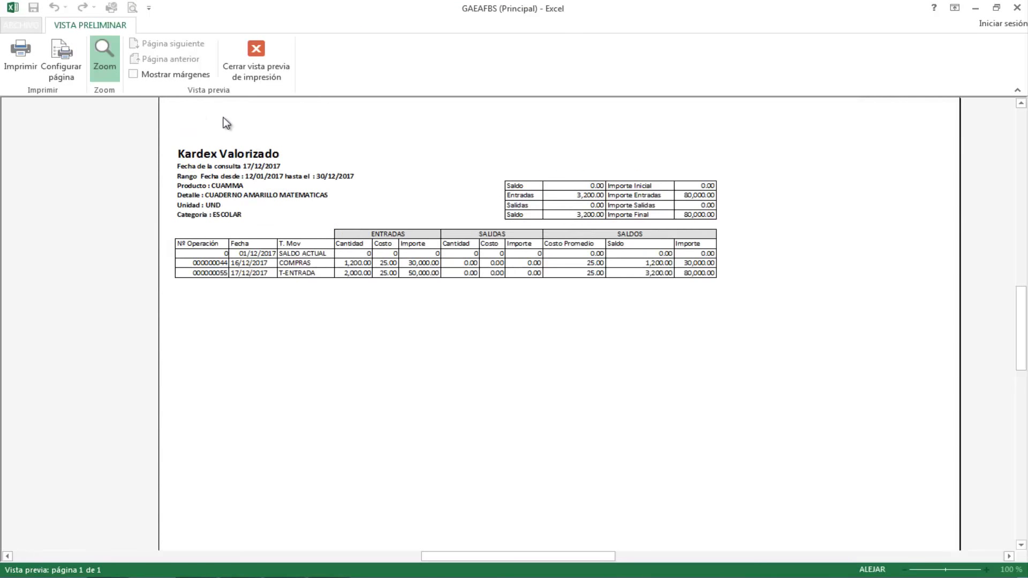
pyautogui.click(252, 69)
pyautogui.click(654, 159)
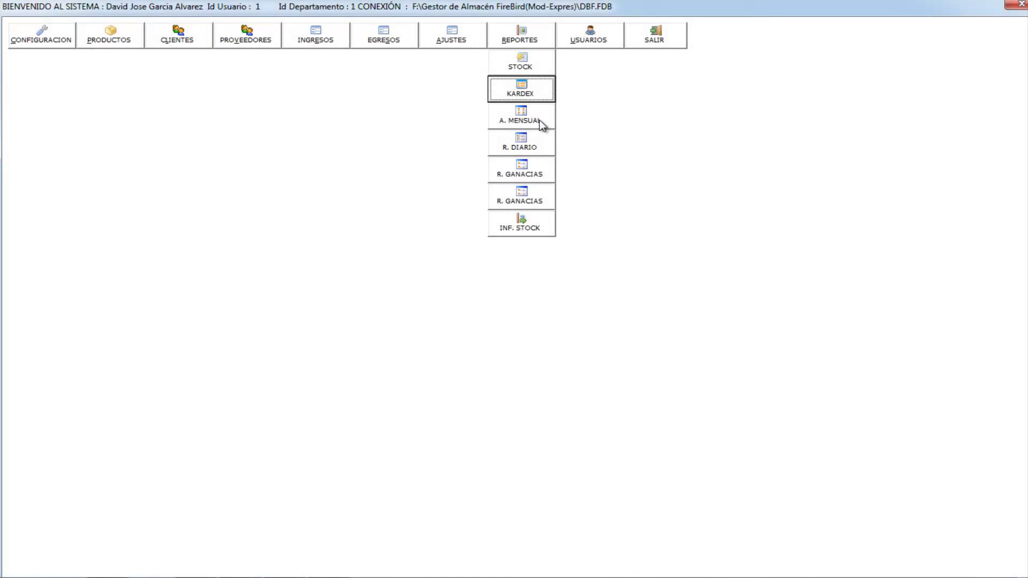
# - In the monthly analysis form, set the dates to 01/01/2017 and 17/12/2017
pyautogui.click(539, 120)
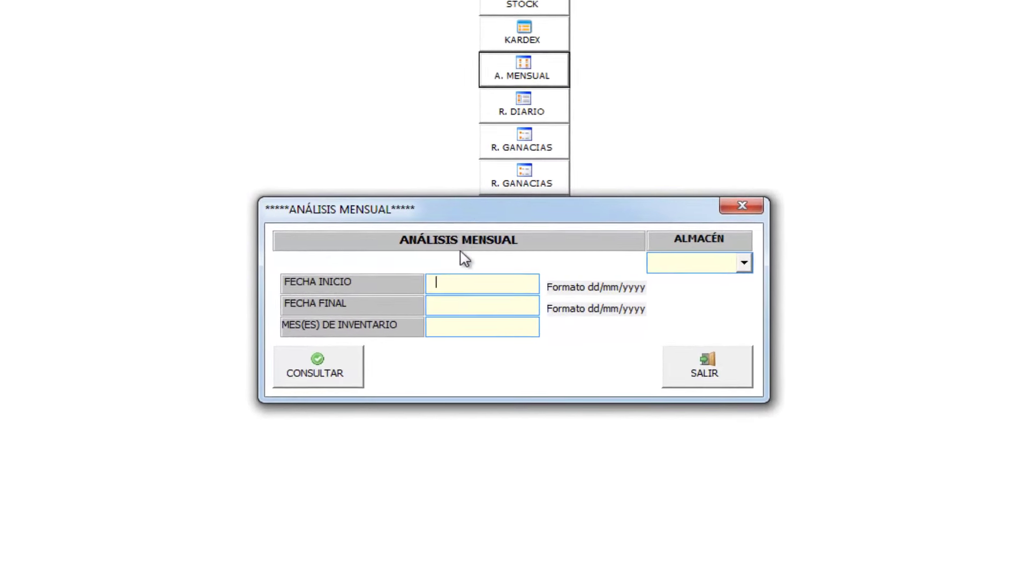
pyautogui.doubleClick(454, 284)
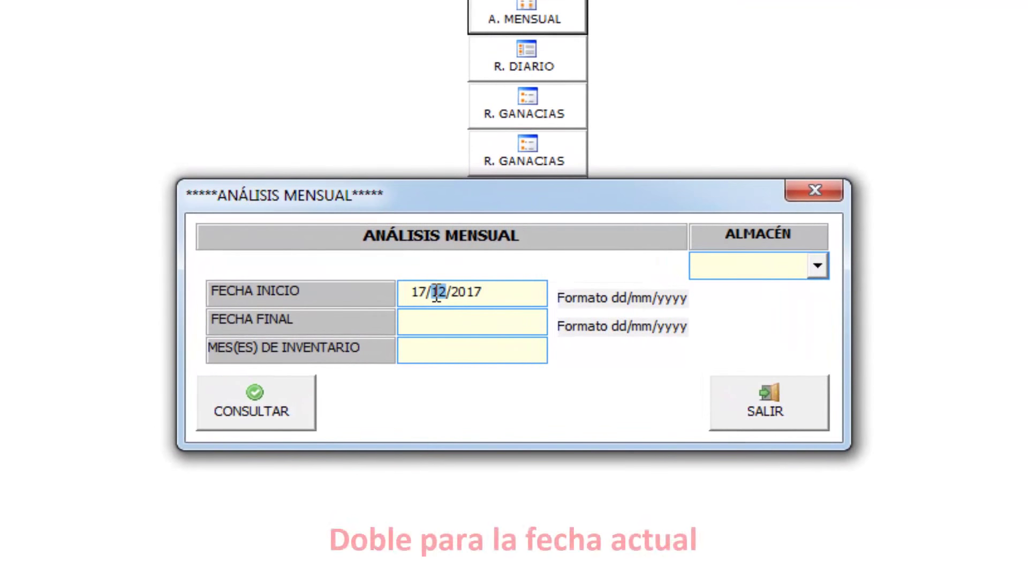
pyautogui.doubleClick(429, 320)
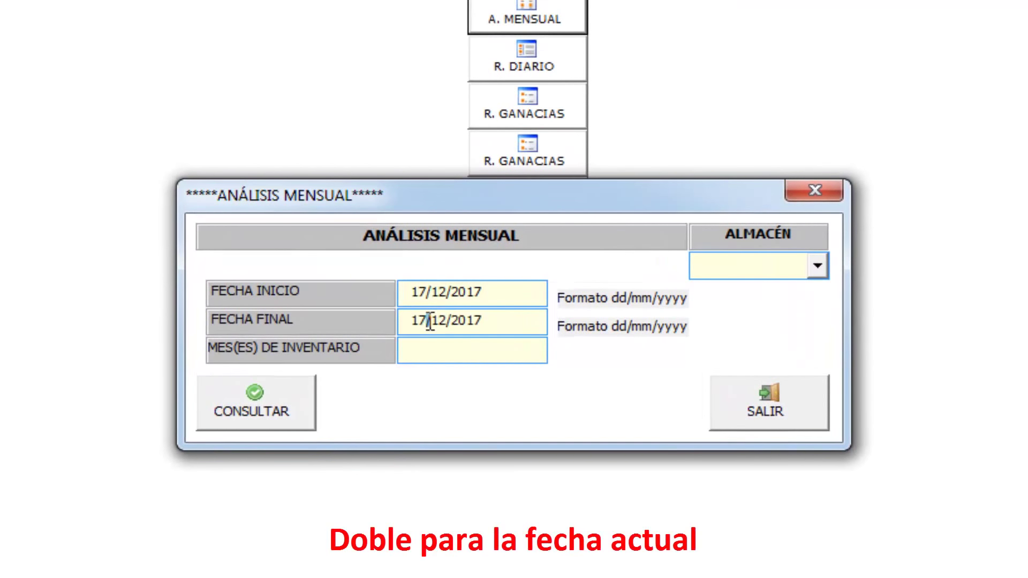
pyautogui.doubleClick(445, 293)
pyautogui.write('01')
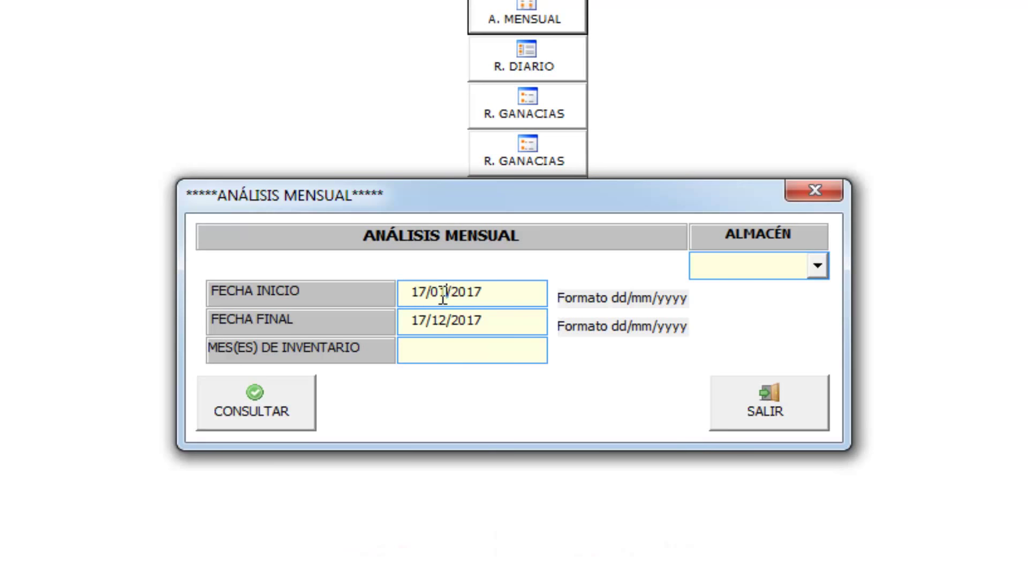
pyautogui.doubleClick(421, 293)
pyautogui.write('01')
pyautogui.press('Delete')
pyautogui.press('Delete')
pyautogui.write('01')
# - Choose warehouse AM1, enter 3 inventory months, and run CONSULTAR
pyautogui.click(816, 266)
pyautogui.click(792, 284)
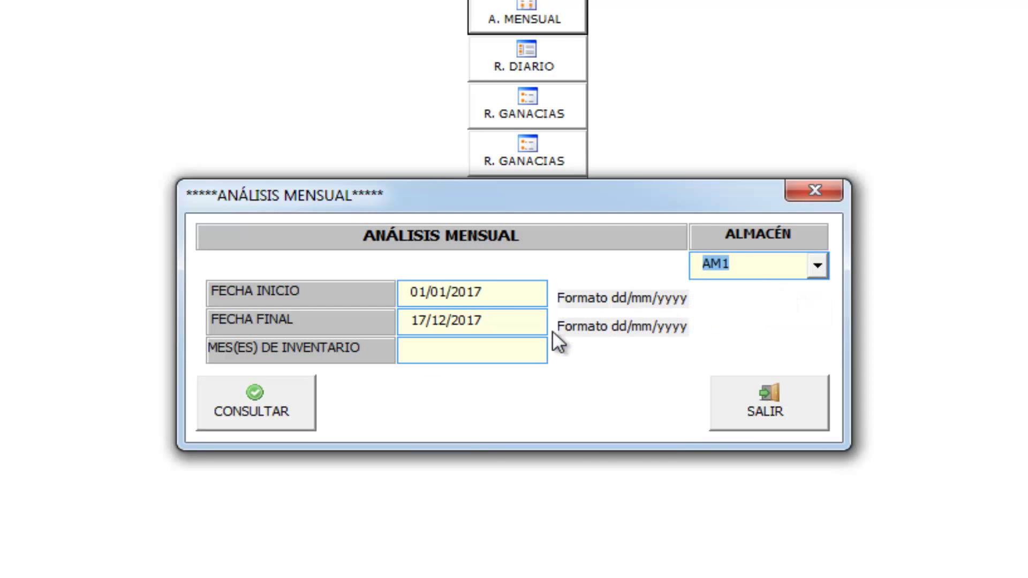
pyautogui.click(509, 348)
pyautogui.write('1')
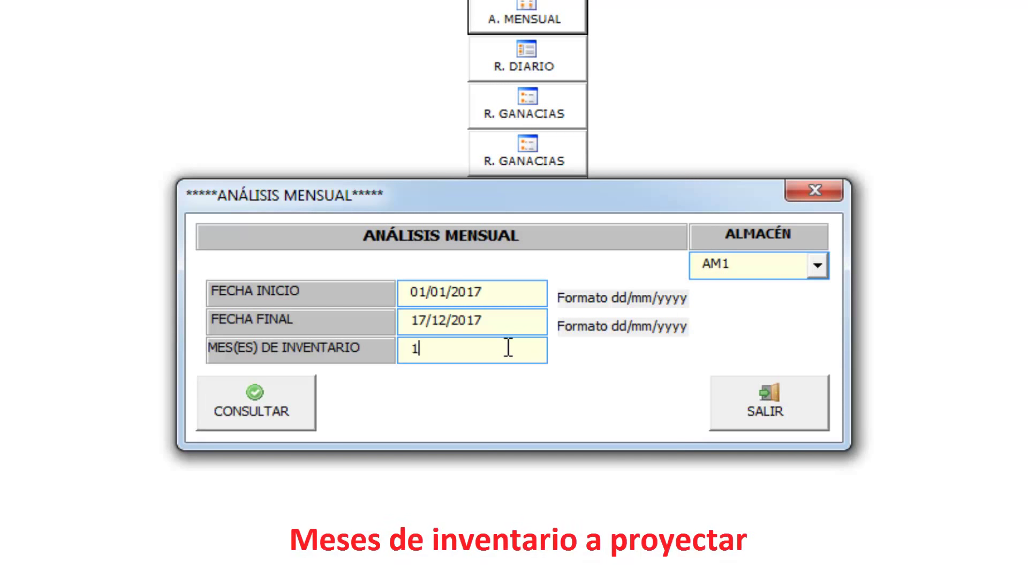
pyautogui.press('BackSpace')
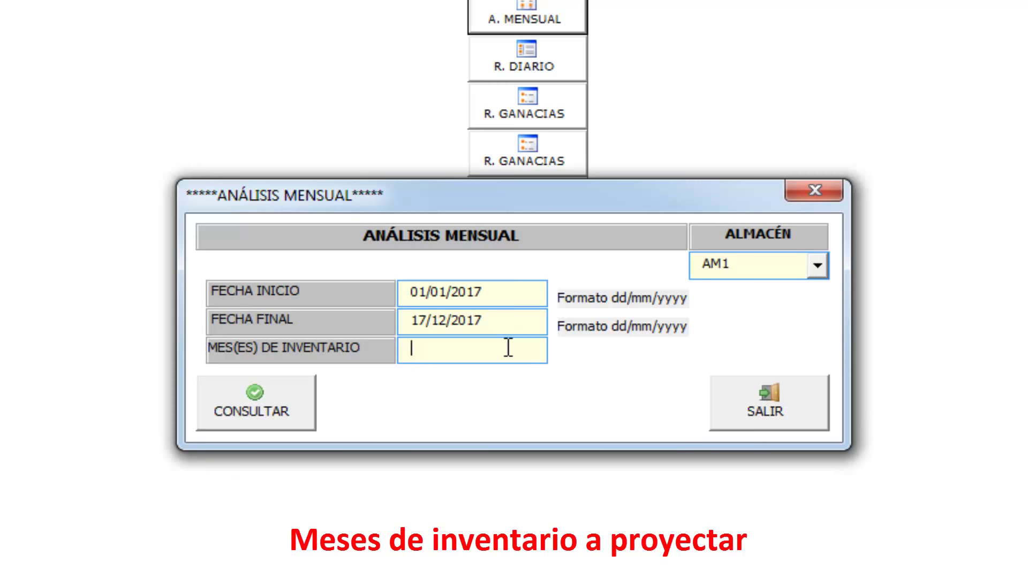
pyautogui.write('2')
pyautogui.press('BackSpace')
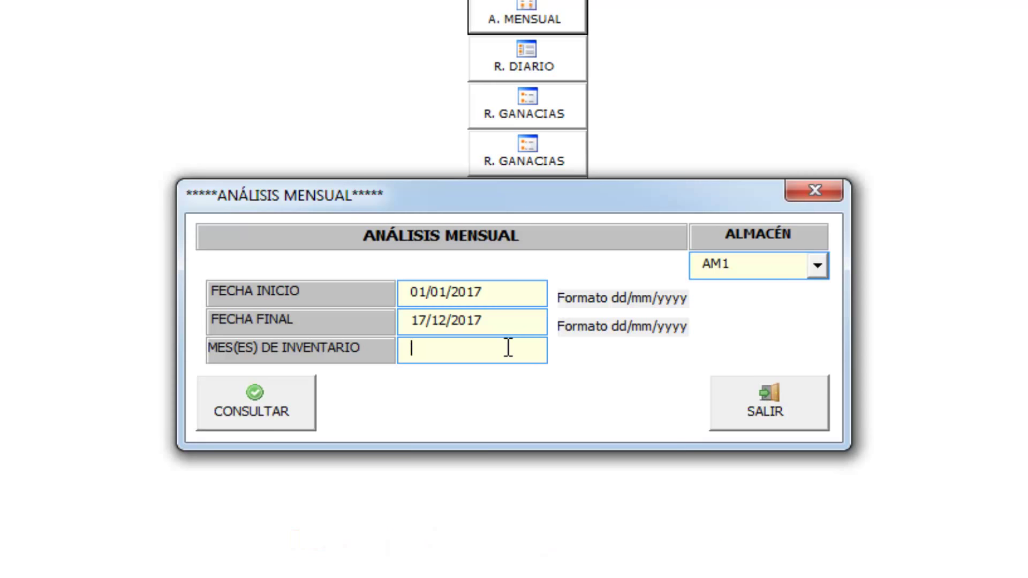
pyautogui.write('3')
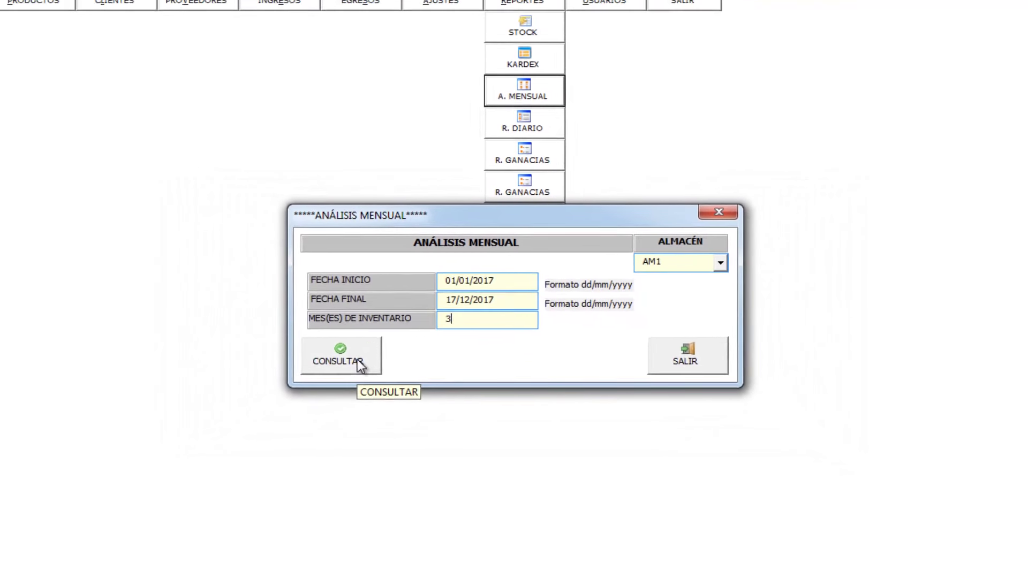
pyautogui.click(337, 381)
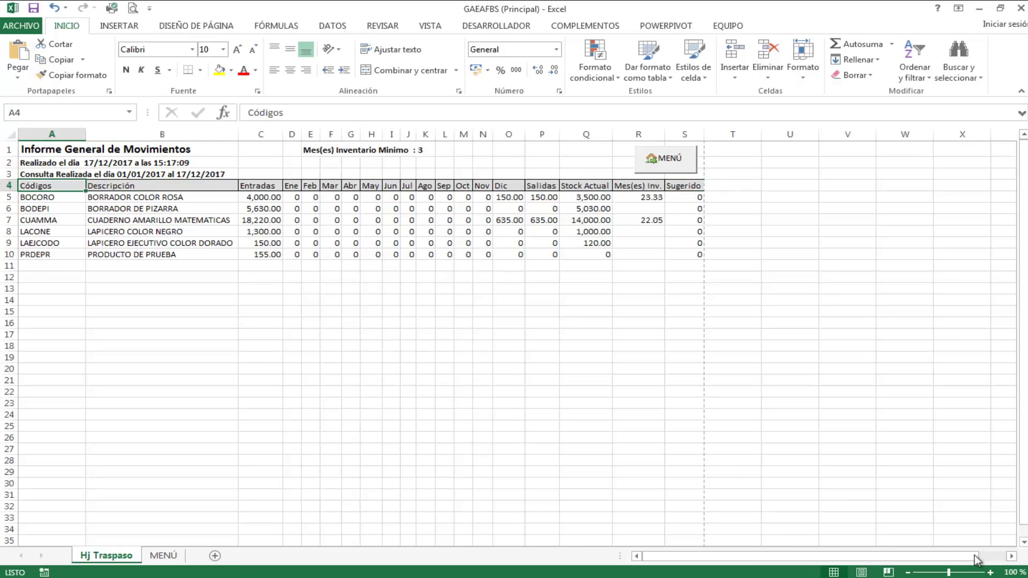
# - Zoom the report to 130%, inspect cells S5 and R8, zoom back to 100%, and return to MENÚ
pyautogui.click(991, 573)
pyautogui.click(991, 573)
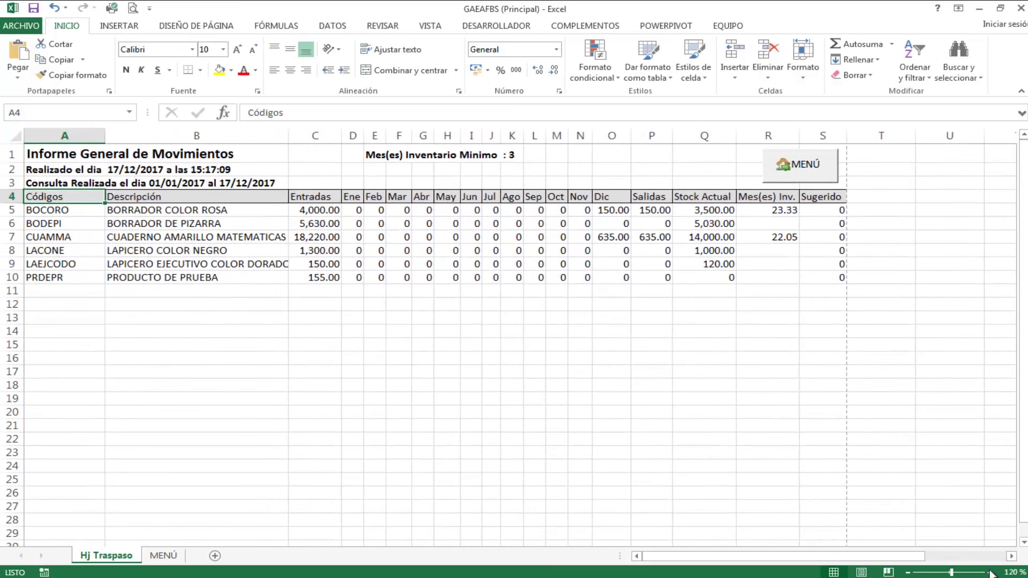
pyautogui.click(991, 574)
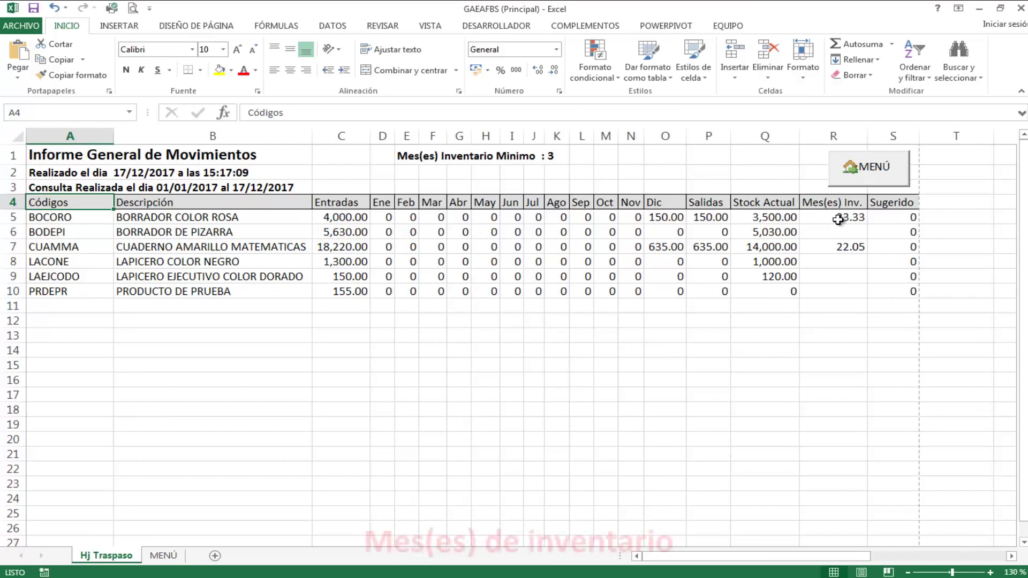
pyautogui.click(900, 217)
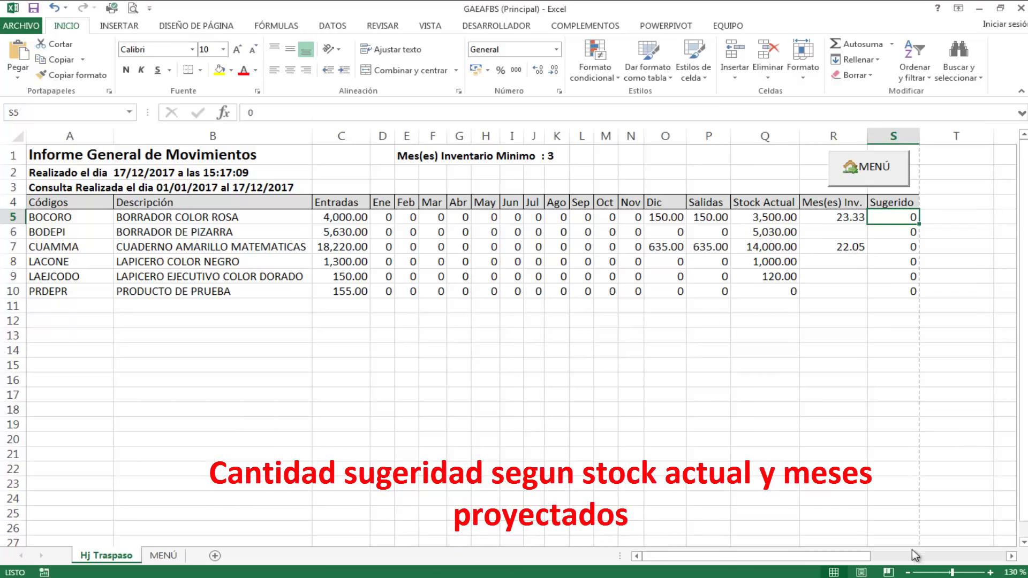
pyautogui.click(908, 572)
pyautogui.click(908, 572)
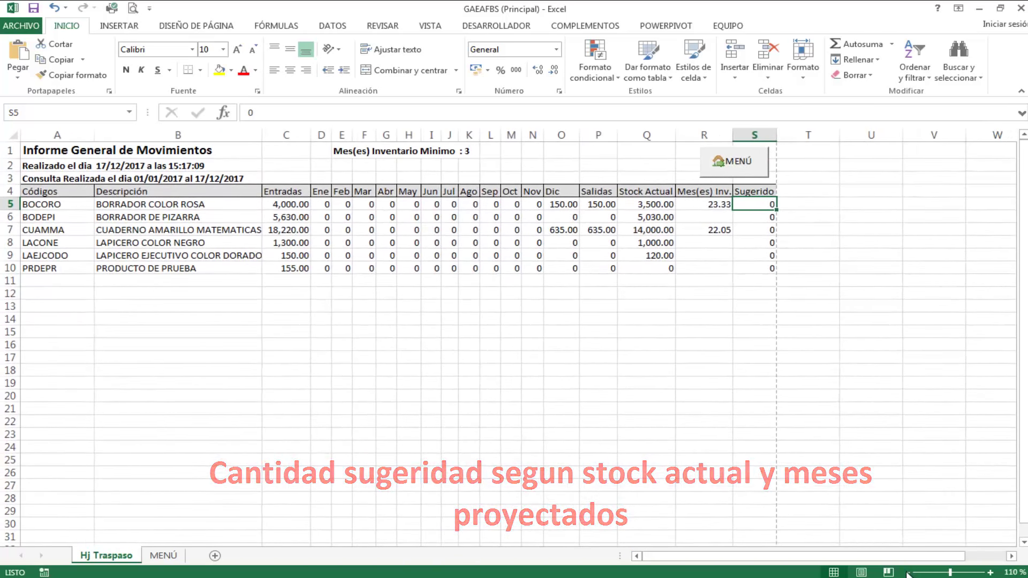
pyautogui.click(908, 573)
pyautogui.click(660, 232)
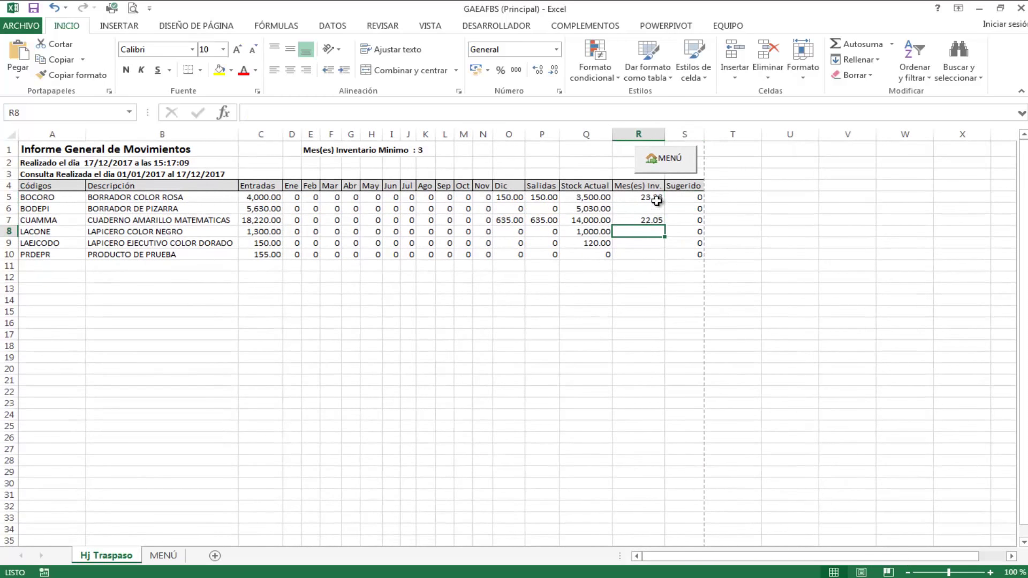
pyautogui.click(660, 166)
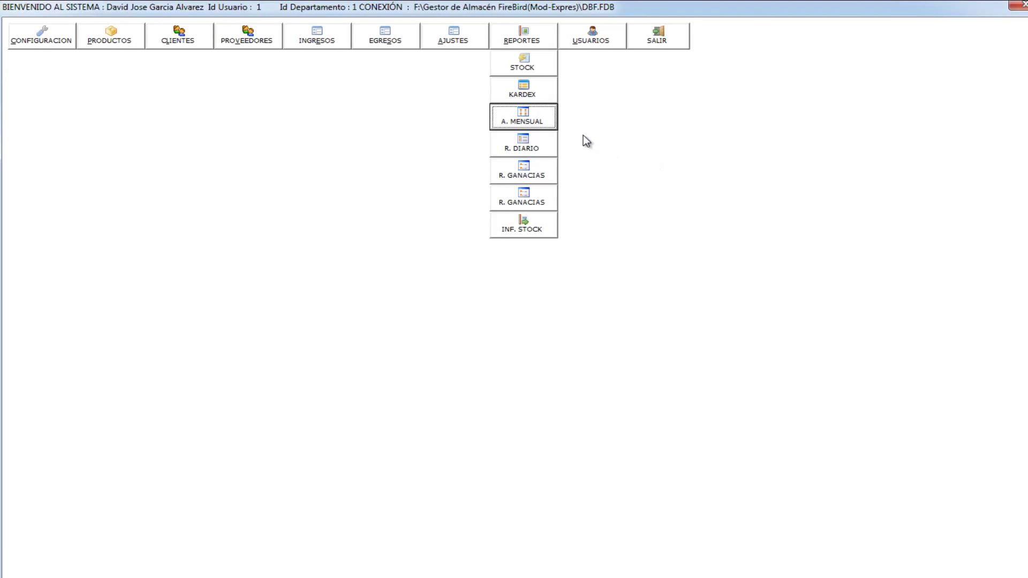
# - Run the monthly analysis for AM2, 01/12/2017–17/12/2017, with 1 inventory month
pyautogui.click(545, 127)
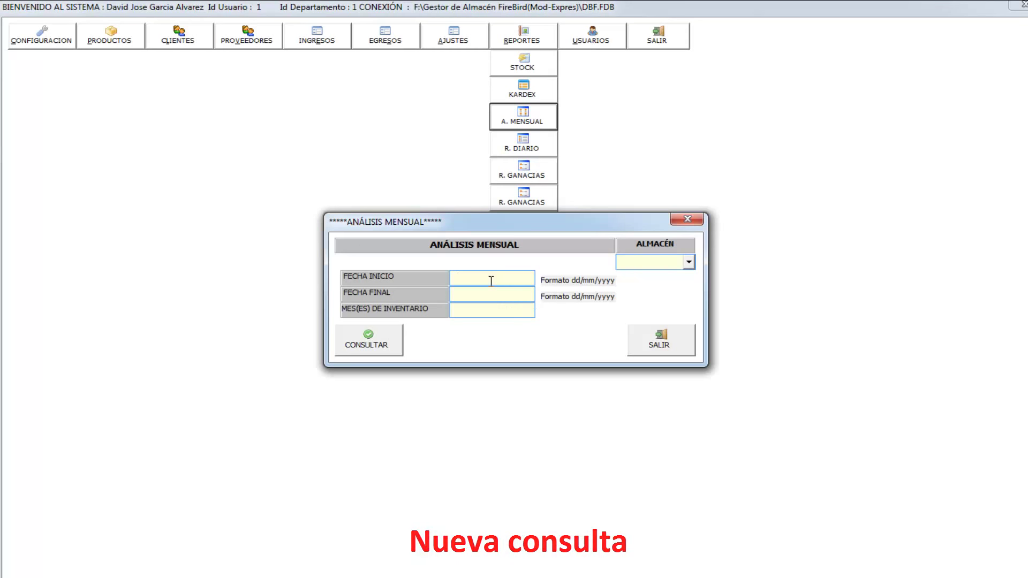
pyautogui.press('Return')
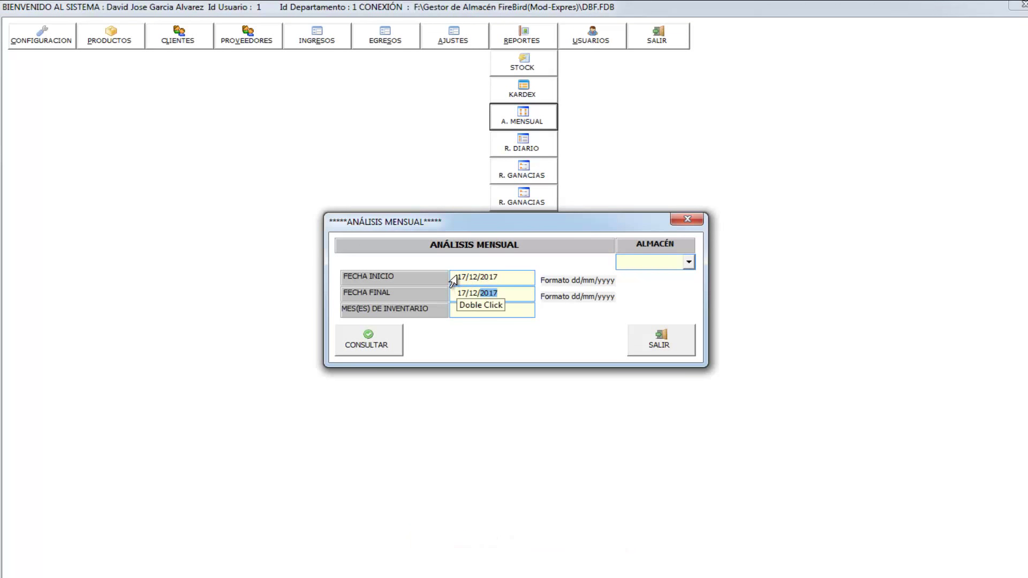
pyautogui.click(453, 279)
pyautogui.write('01')
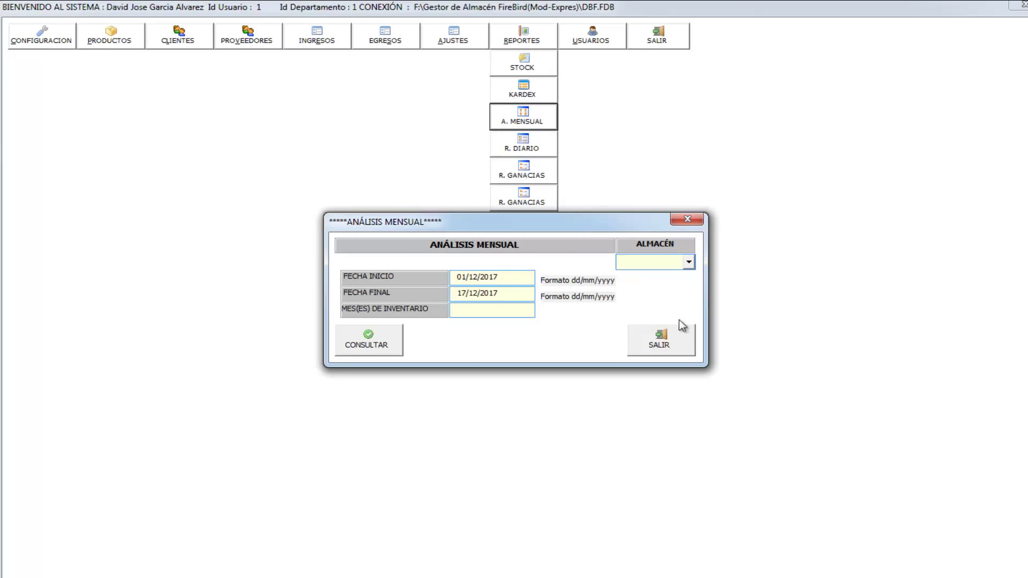
pyautogui.click(689, 263)
pyautogui.click(663, 286)
pyautogui.click(489, 311)
pyautogui.write('1')
pyautogui.click(380, 348)
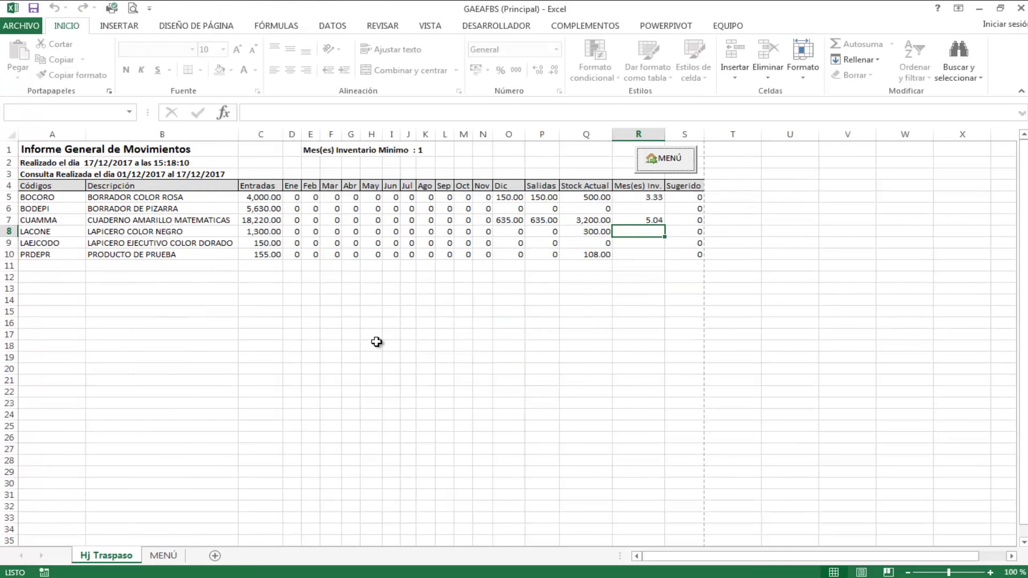
# - Zoom in on the report and browse the row-4 headers from Códigos across the months
pyautogui.click(990, 572)
pyautogui.click(991, 573)
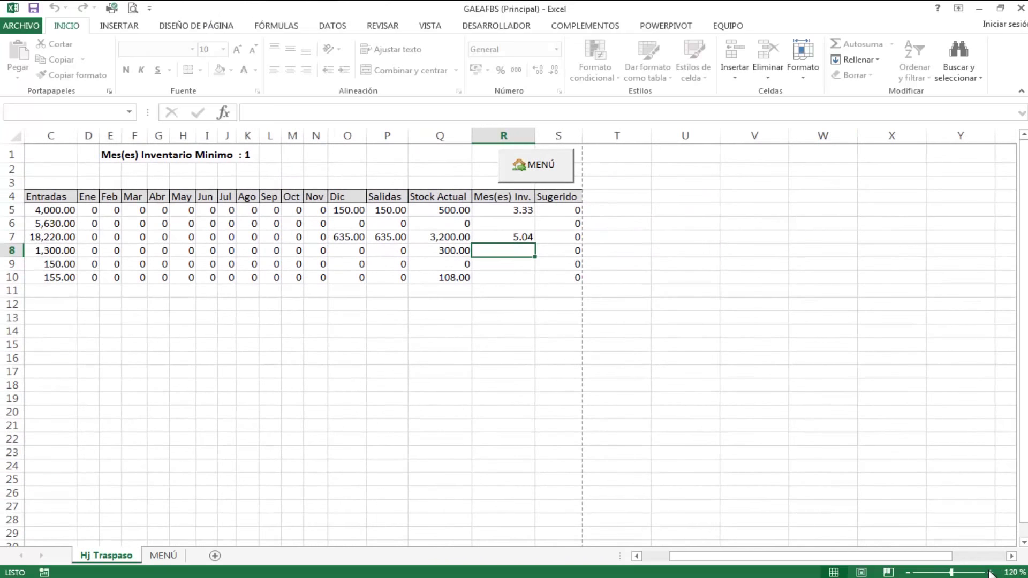
pyautogui.click(990, 573)
pyautogui.click(693, 471)
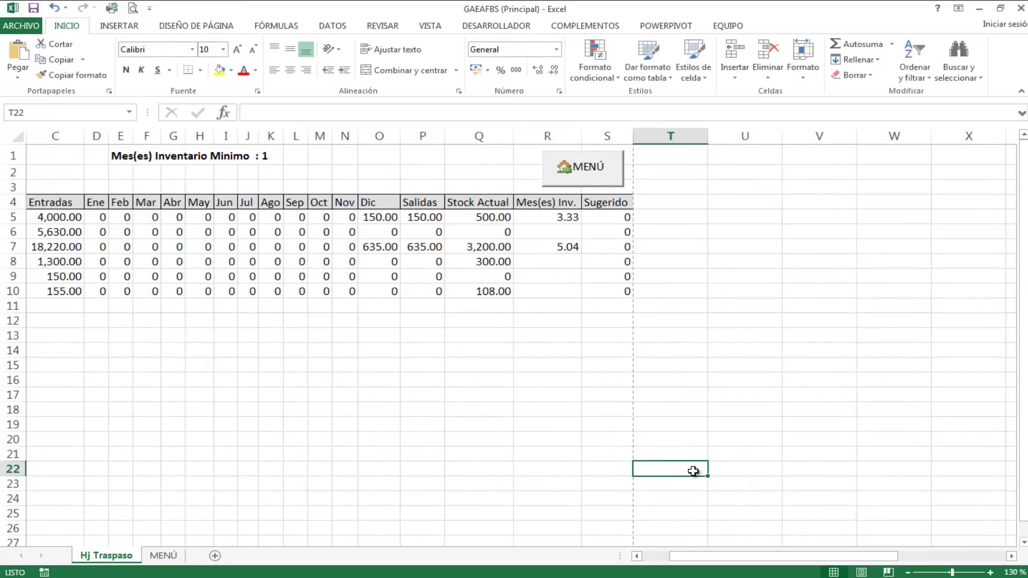
pyautogui.press('Left')
pyautogui.press('Left')
pyautogui.press('Left')
pyautogui.press('Left')
pyautogui.press('Left')
pyautogui.press('Left')
pyautogui.press('Left')
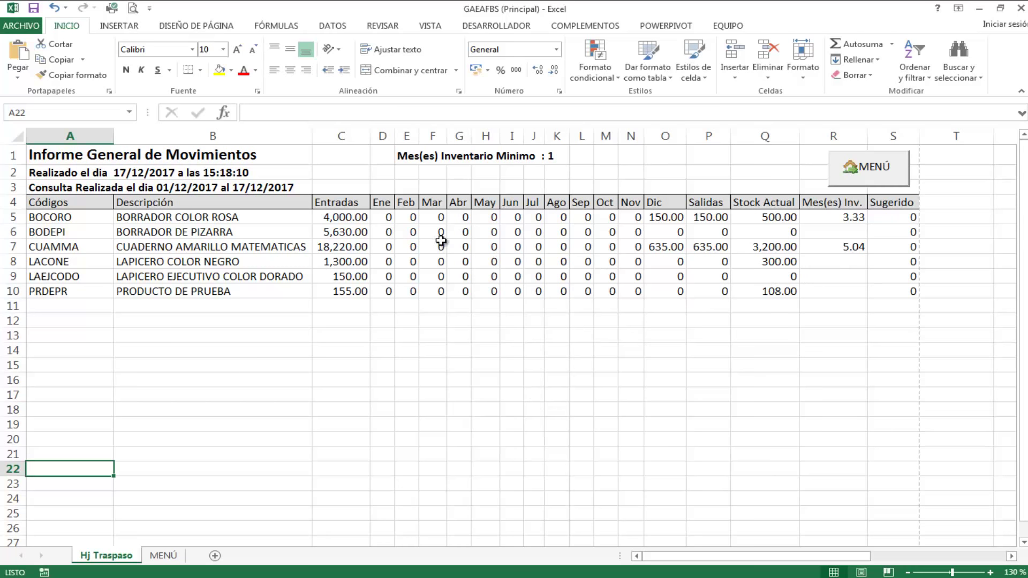
pyautogui.click(87, 201)
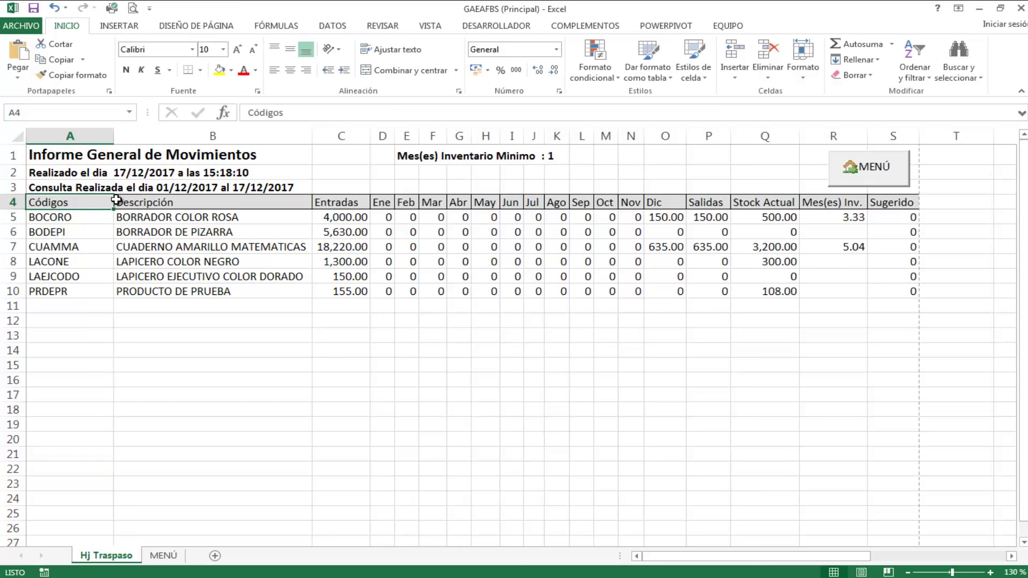
pyautogui.click(143, 201)
pyautogui.press('Right')
pyautogui.press('Right')
pyautogui.press('Right')
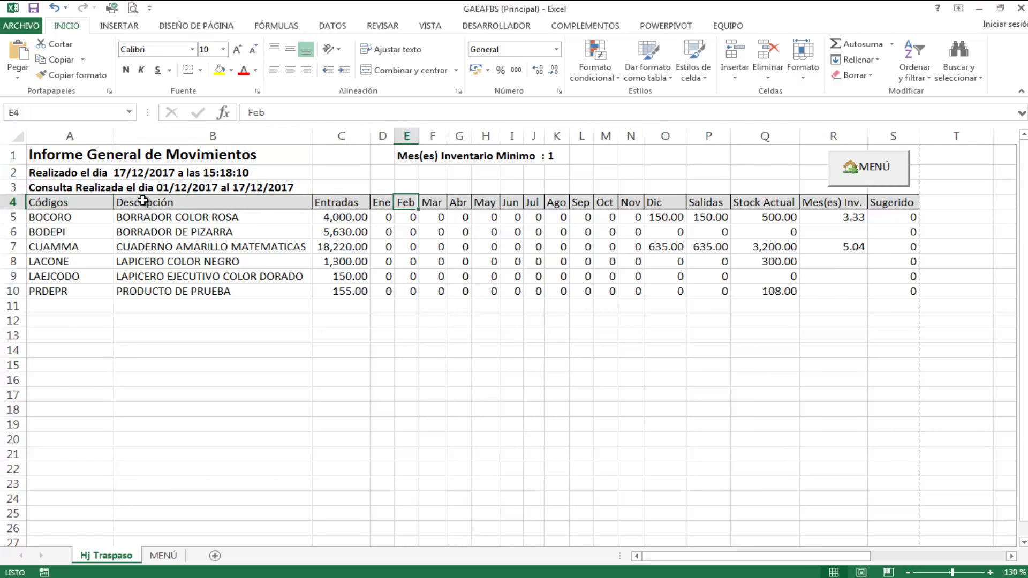
pyautogui.press('Right')
pyautogui.press('Right')
pyautogui.press('Right')
pyautogui.press('Right')
pyautogui.press('Right')
pyautogui.press('Right')
pyautogui.press('Right')
pyautogui.press('Right')
pyautogui.press('Right')
pyautogui.press('Right')
pyautogui.press('Right')
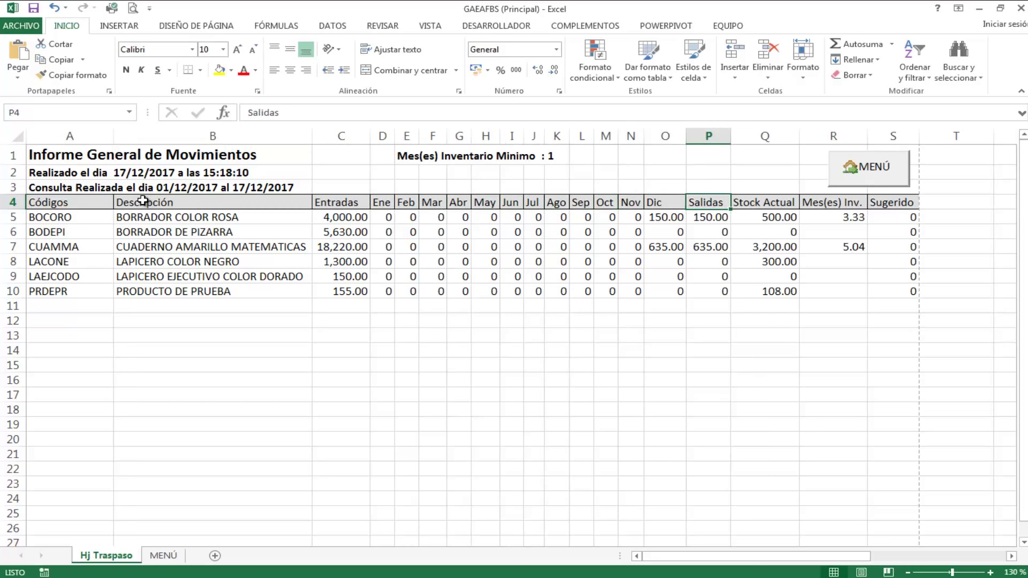
pyautogui.press('Right')
pyautogui.press('Right')
pyautogui.press('Right')
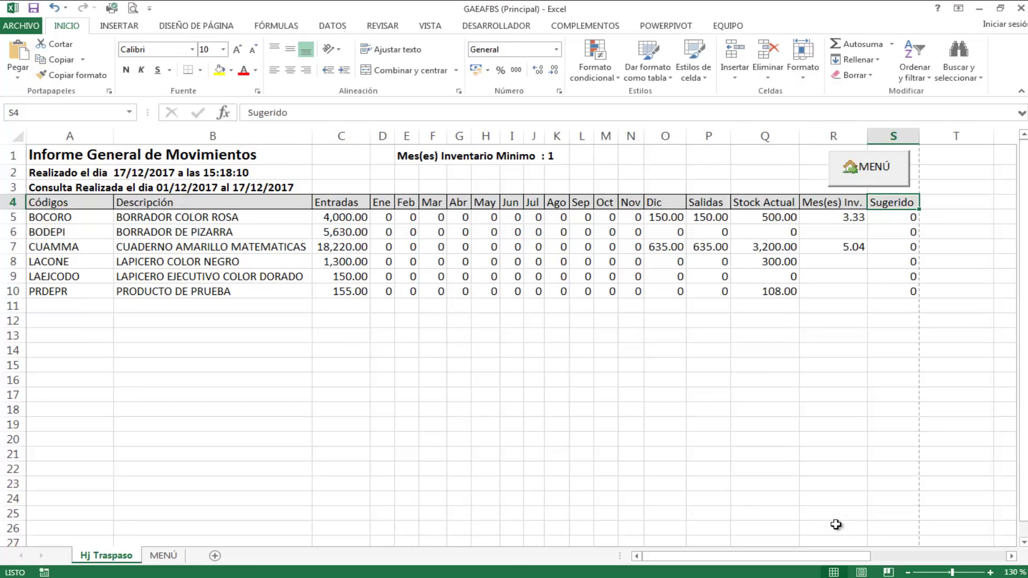
# - Zoom back out, check the Mes(es) Inv. header, and return to MENÚ
pyautogui.click(909, 573)
pyautogui.click(909, 573)
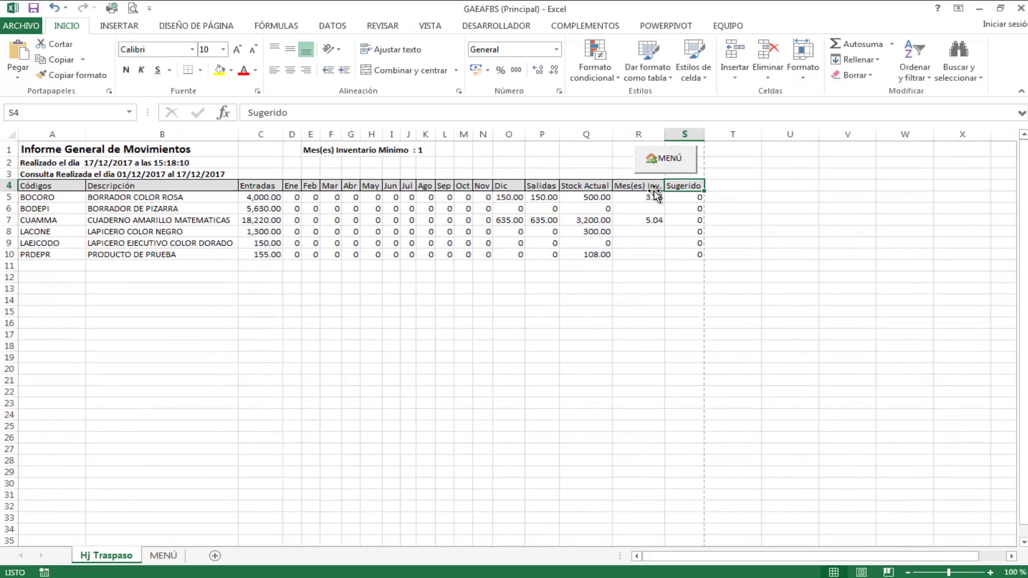
pyautogui.click(655, 187)
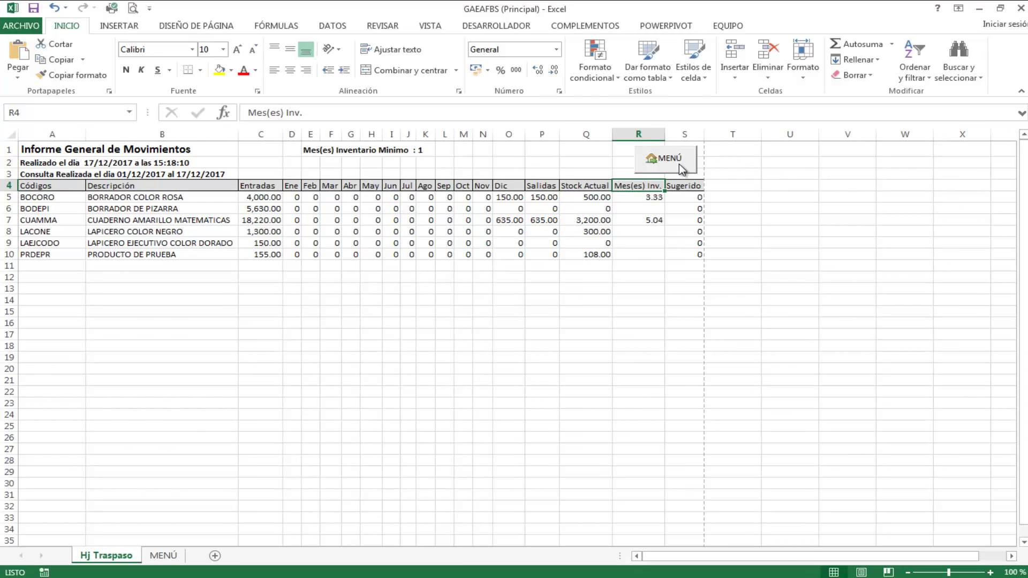
pyautogui.click(679, 165)
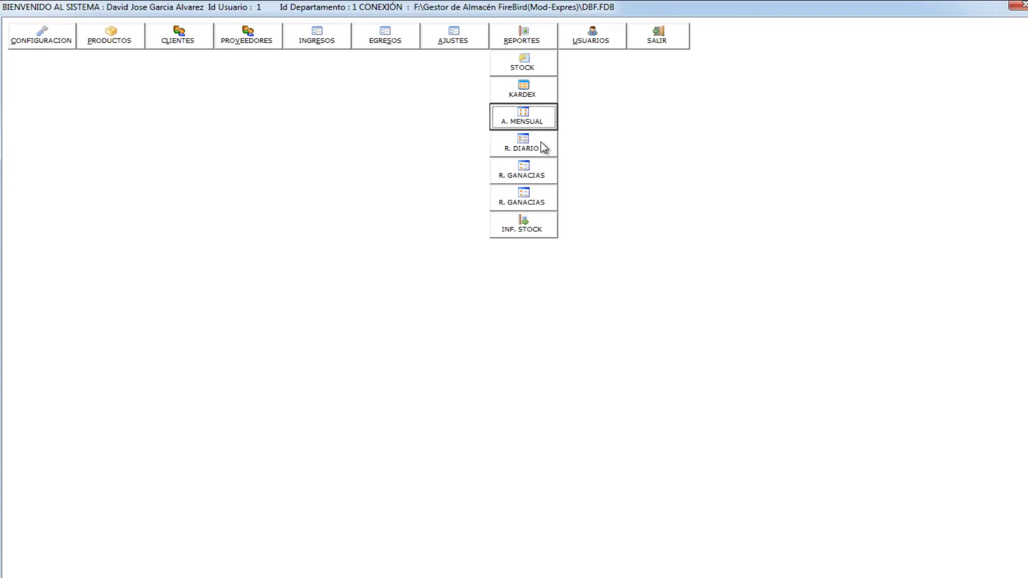
# - Open R. DIARIO, fill Fecha Consulta with 17/12/2017, and run PROCESAR
pyautogui.click(540, 146)
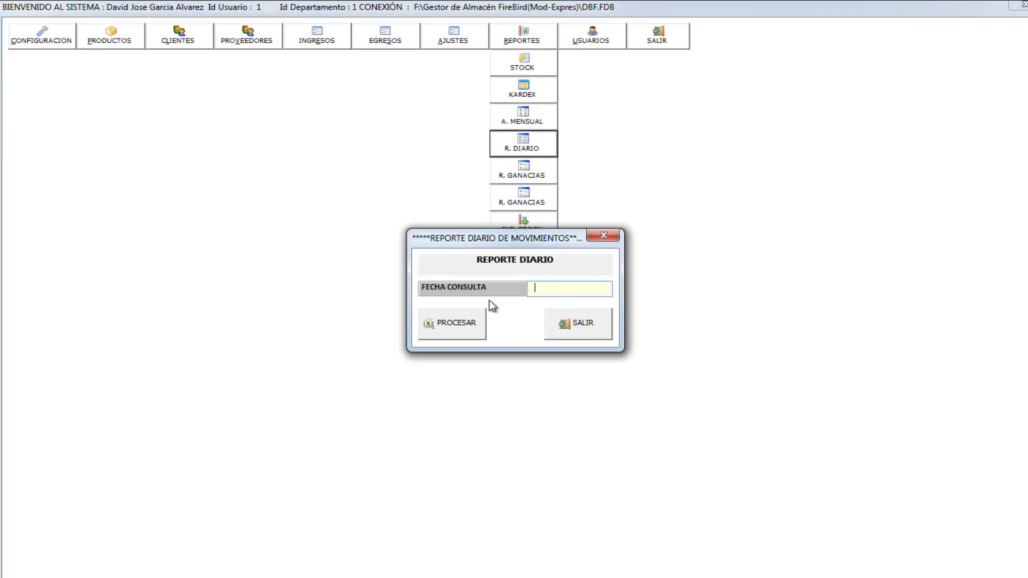
pyautogui.doubleClick(545, 290)
pyautogui.click(471, 327)
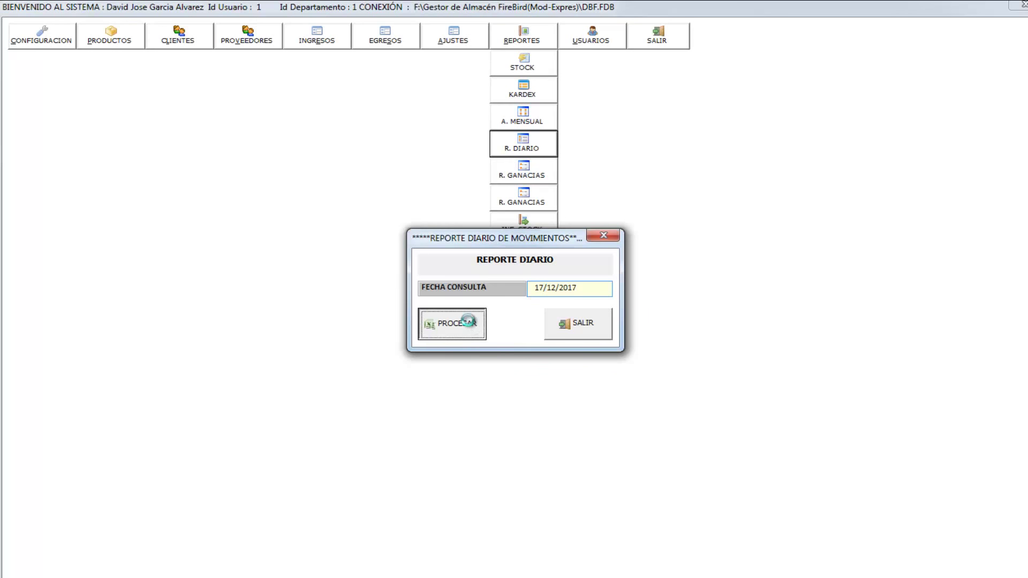
# - Dismiss the report-completed message and review the report table A5:H9
pyautogui.click(604, 340)
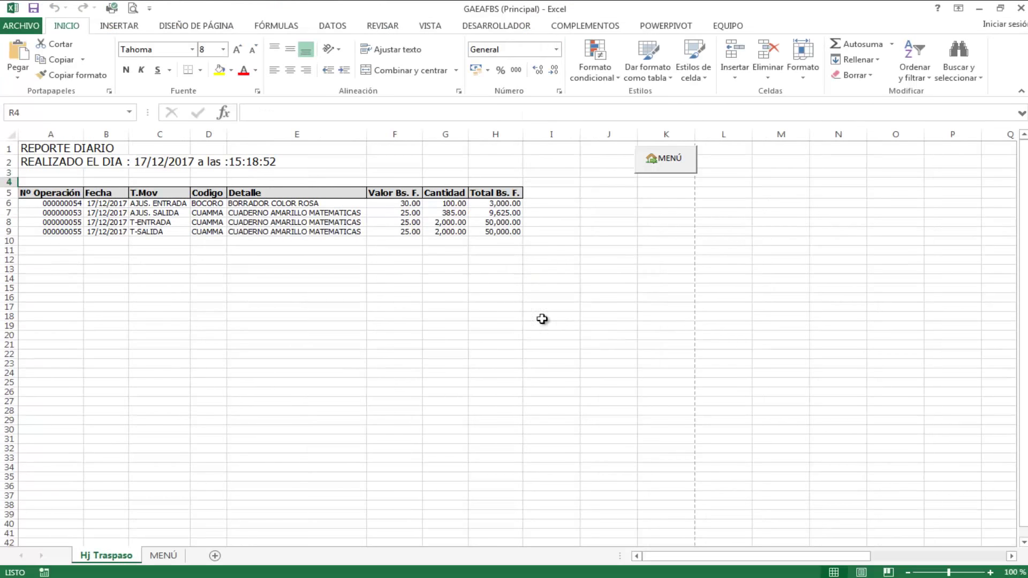
pyautogui.moveTo(54, 193); pyautogui.dragTo(480, 231)
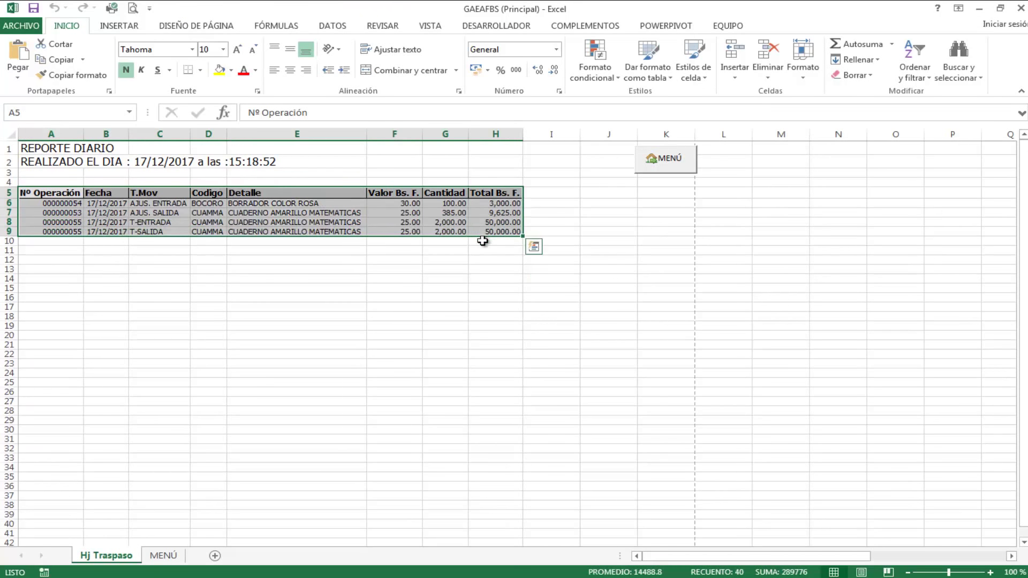
pyautogui.click(464, 261)
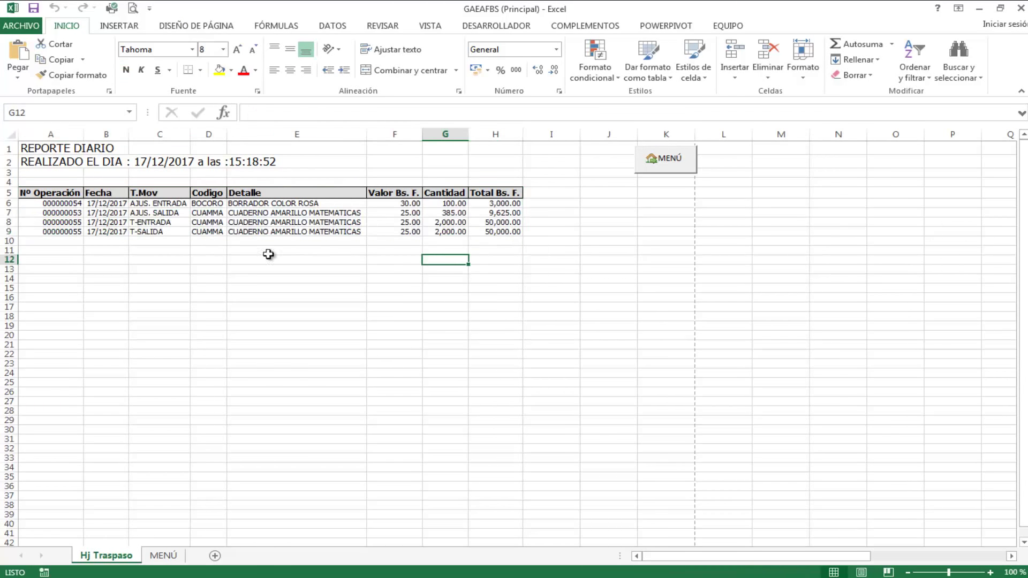
# - Check the movement types in column C down to T-SALIDA, then return to the main menu
pyautogui.click(164, 204)
pyautogui.click(161, 212)
pyautogui.click(158, 223)
pyautogui.click(157, 231)
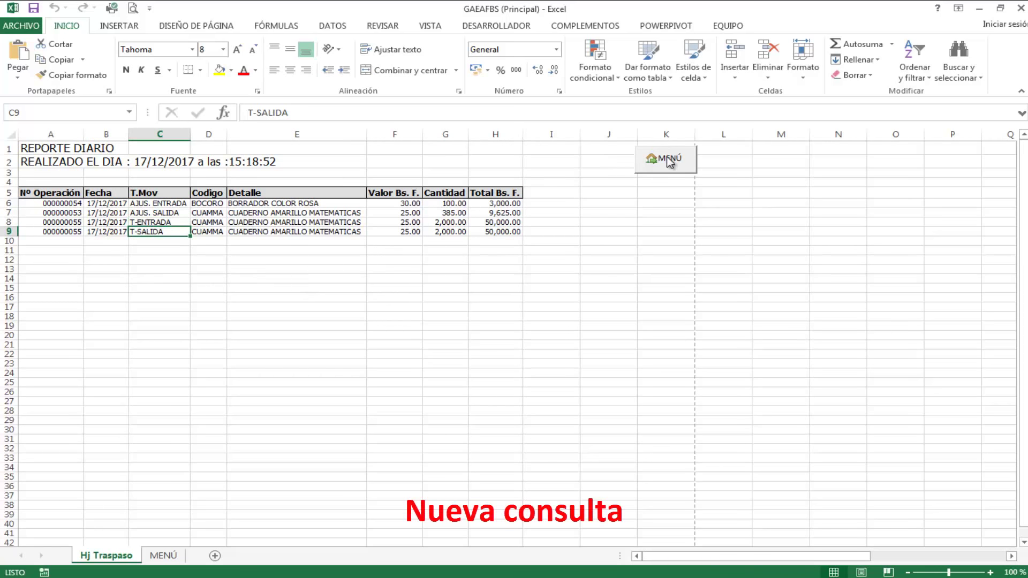
pyautogui.click(668, 160)
# - Generate the daily movements report with the query date changed to 16/12/2017
pyautogui.click(547, 153)
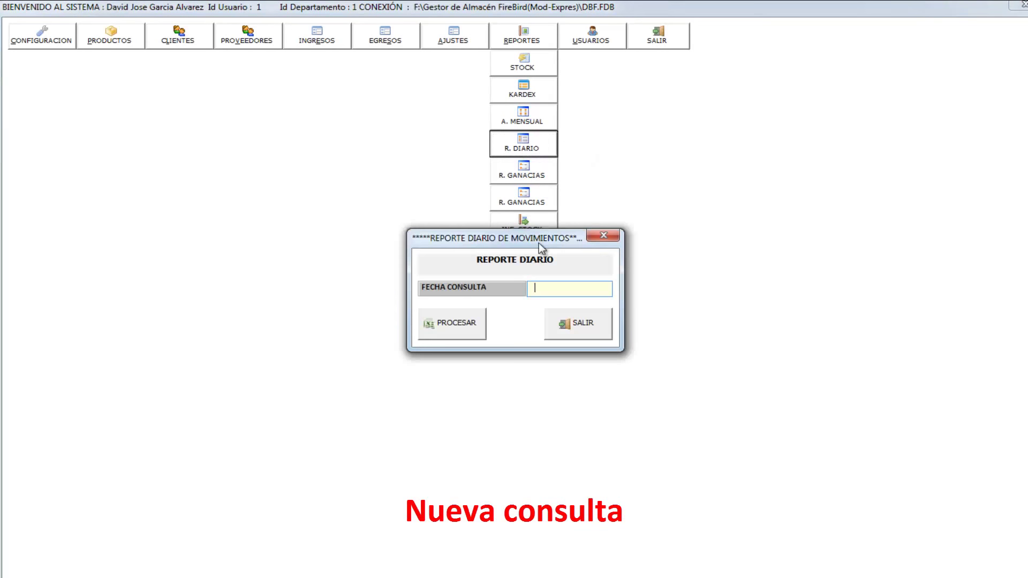
pyautogui.doubleClick(541, 288)
pyautogui.write('16')
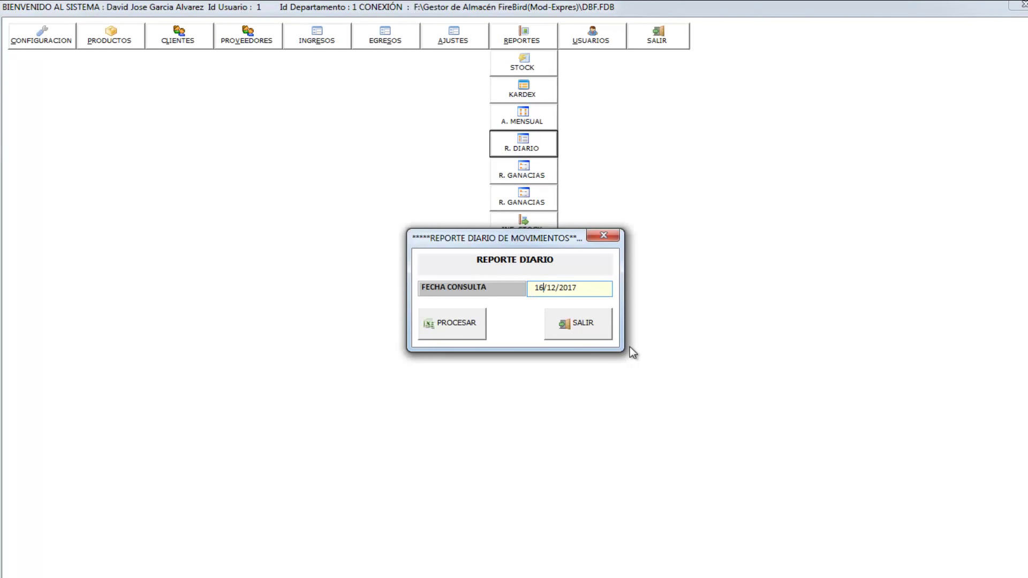
pyautogui.click(470, 323)
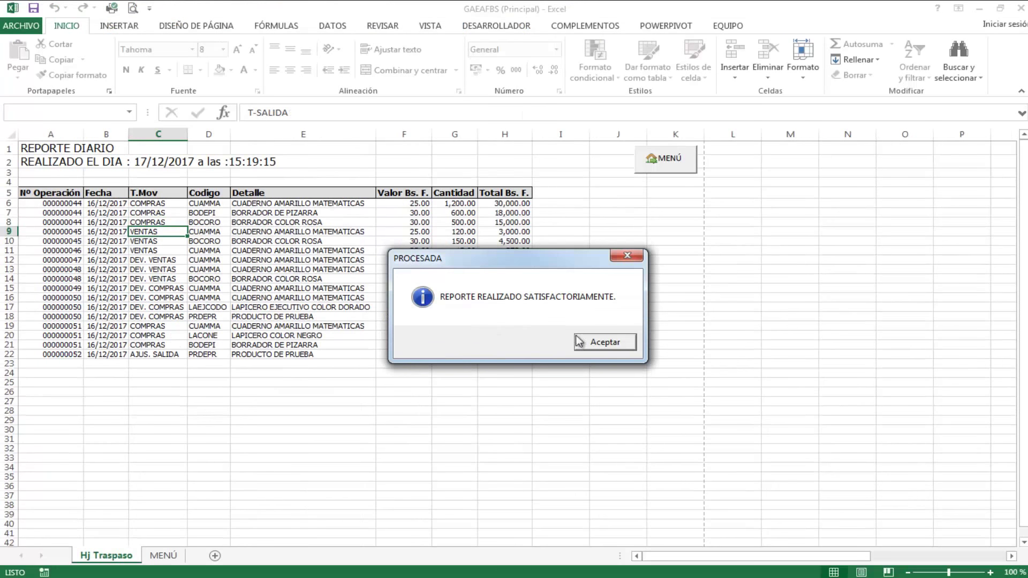
# - Dismiss the completion message, review the 17 listed movements, and go back to the main menu
pyautogui.click(593, 343)
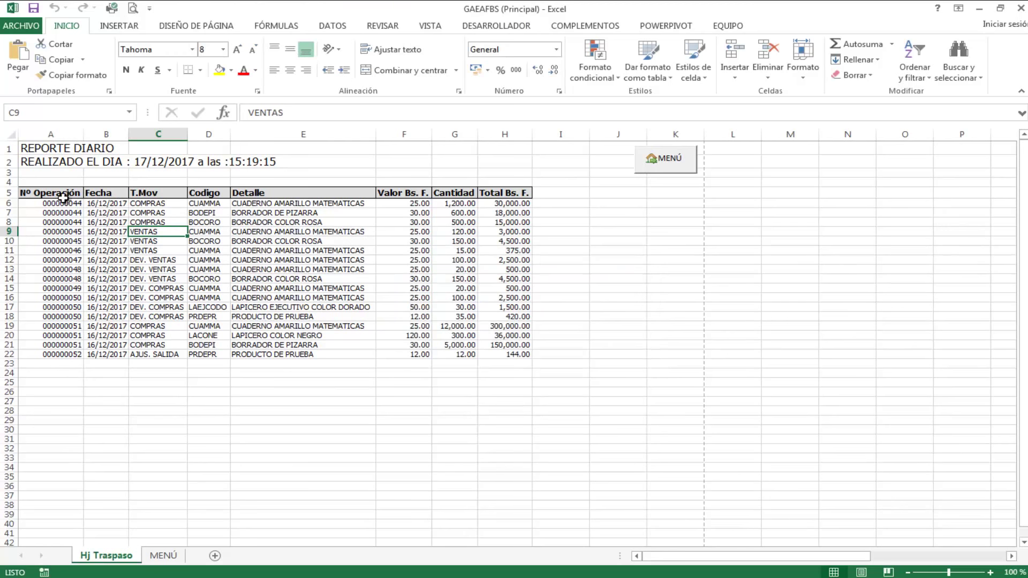
pyautogui.moveTo(63, 194); pyautogui.dragTo(517, 355)
pyautogui.click(557, 197)
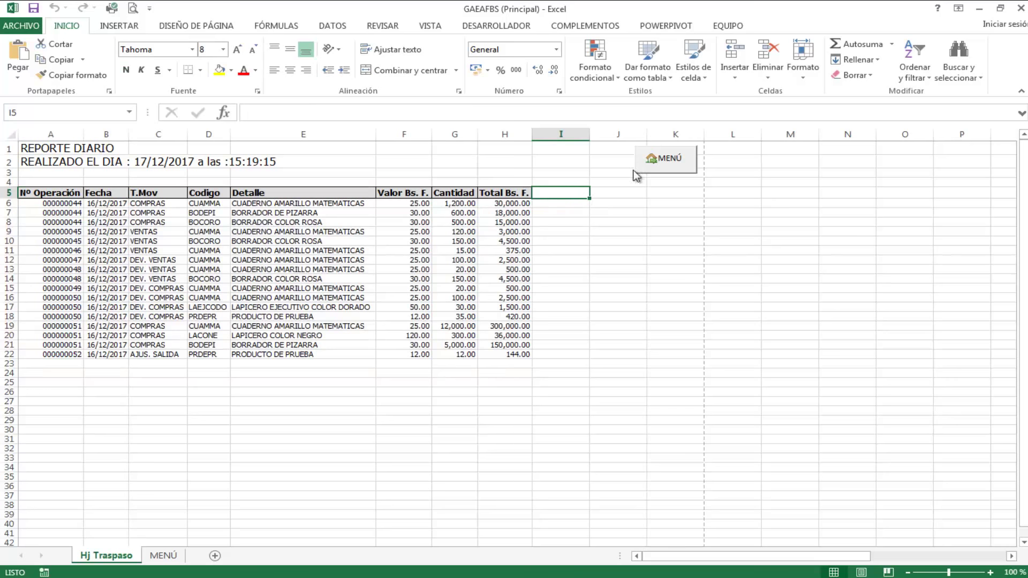
pyautogui.click(662, 166)
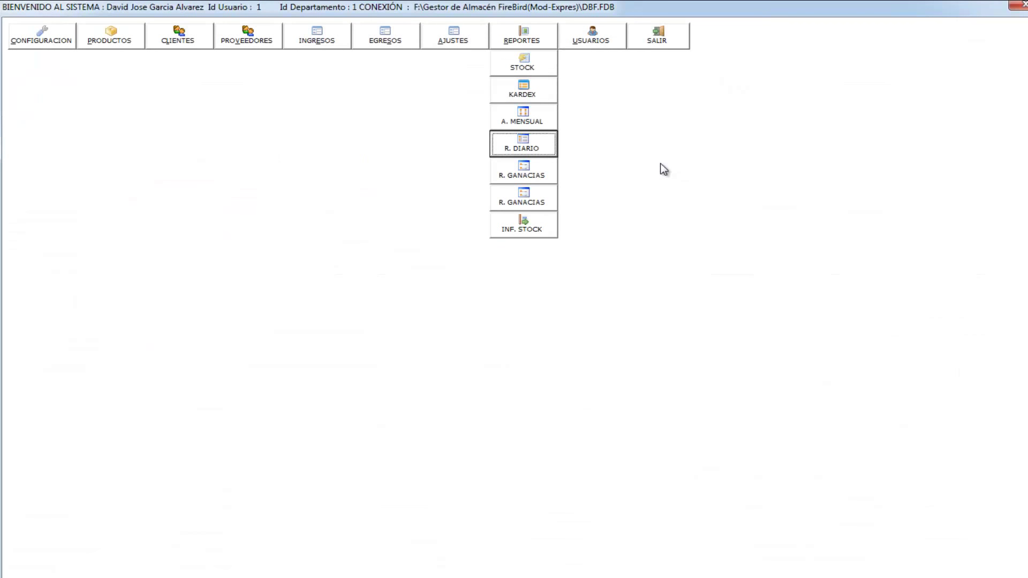